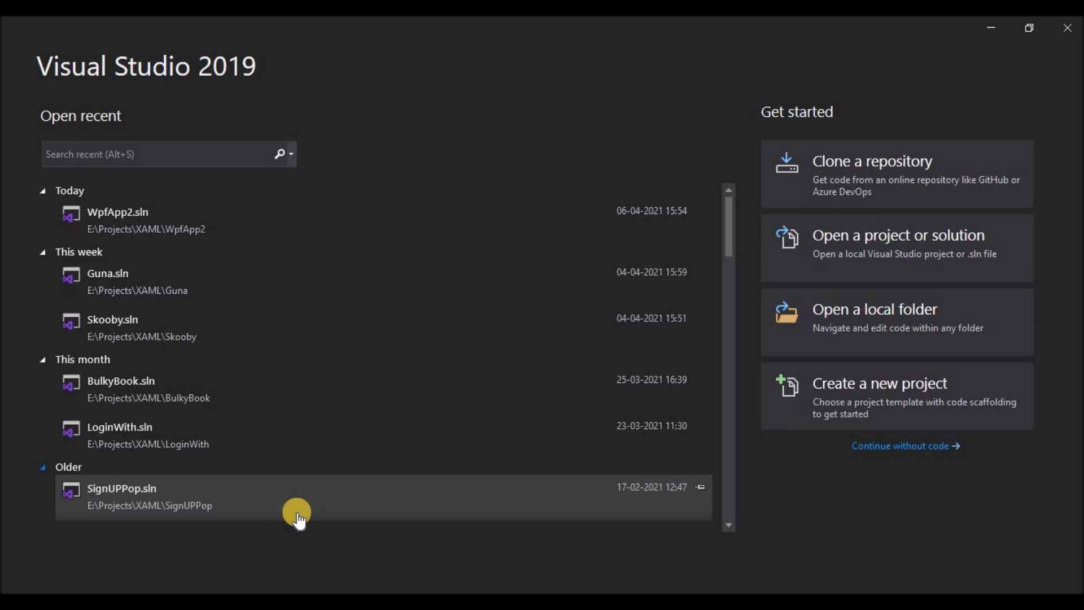
Create a C# Windows Forms App (.NET Framework) project named GunaTutorial
left_click(299, 515)
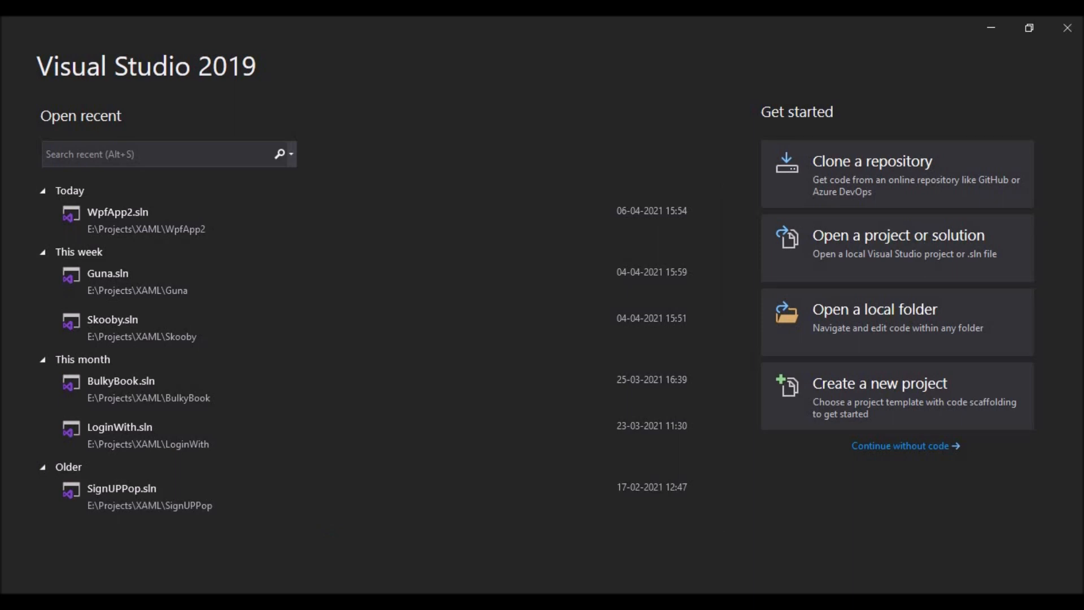
left_click(841, 394)
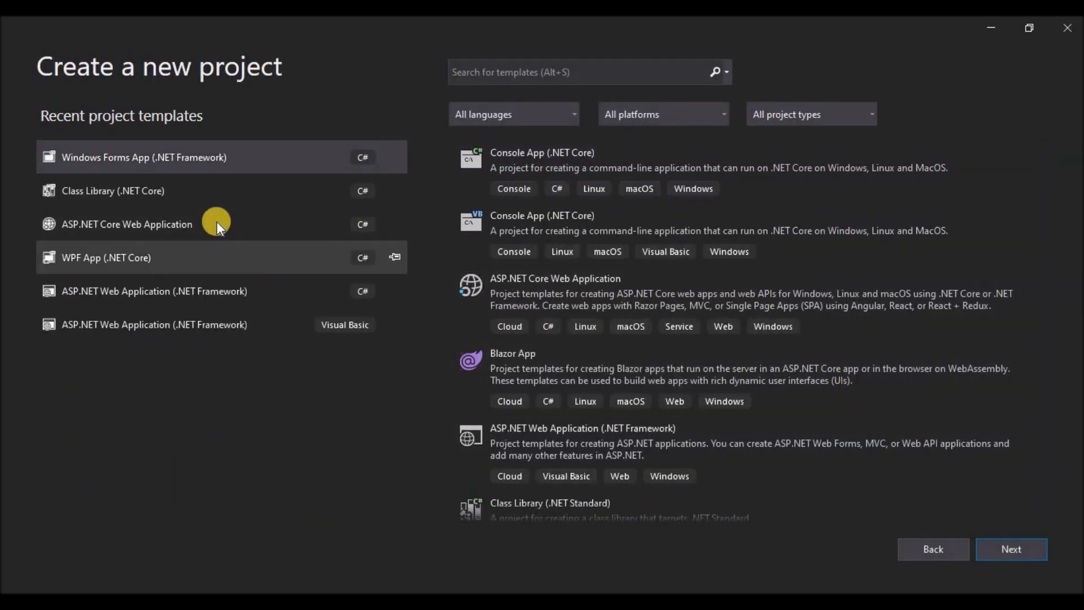
left_click(121, 160)
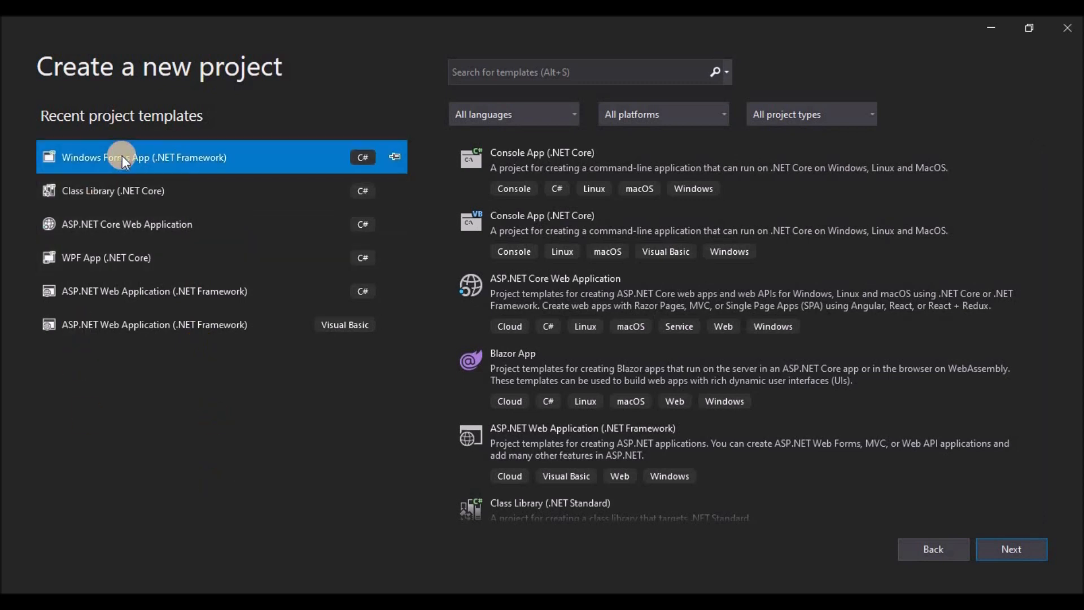
left_click(1021, 551)
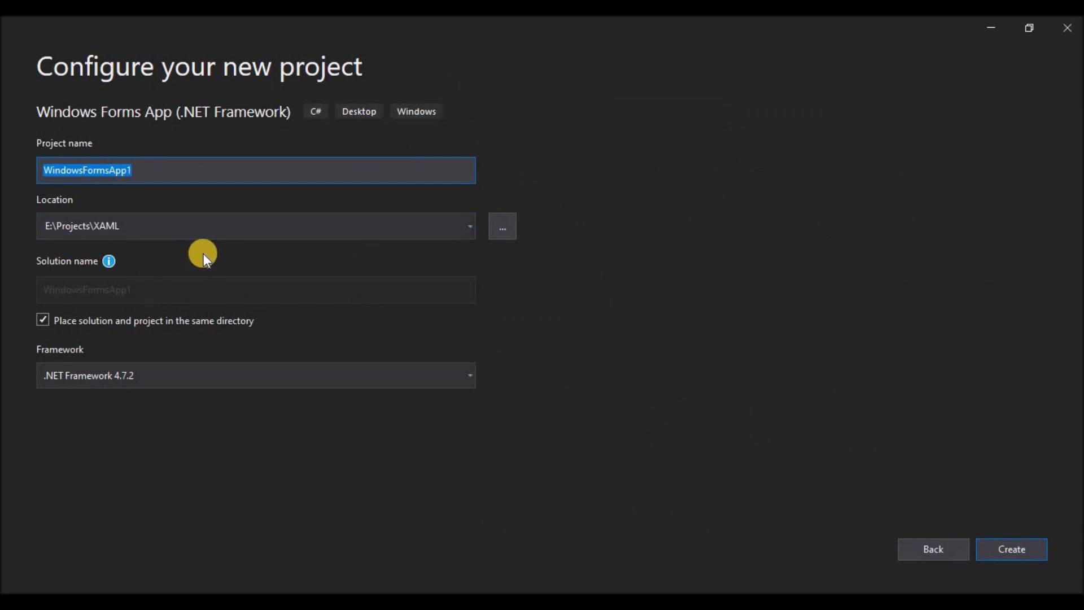
type("Guna")
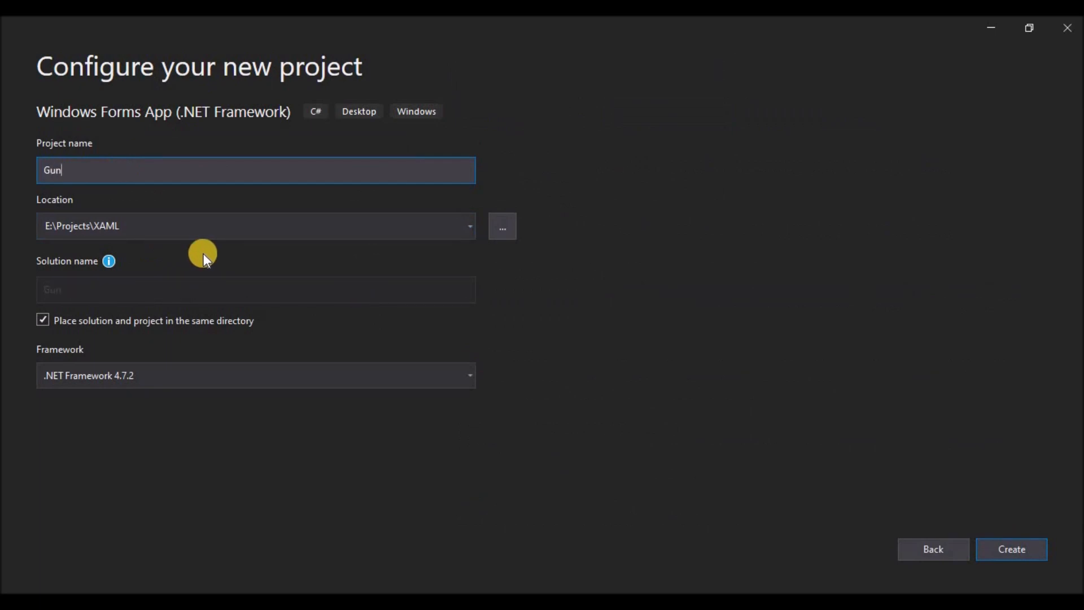
type("Tutorial")
left_click(1011, 550)
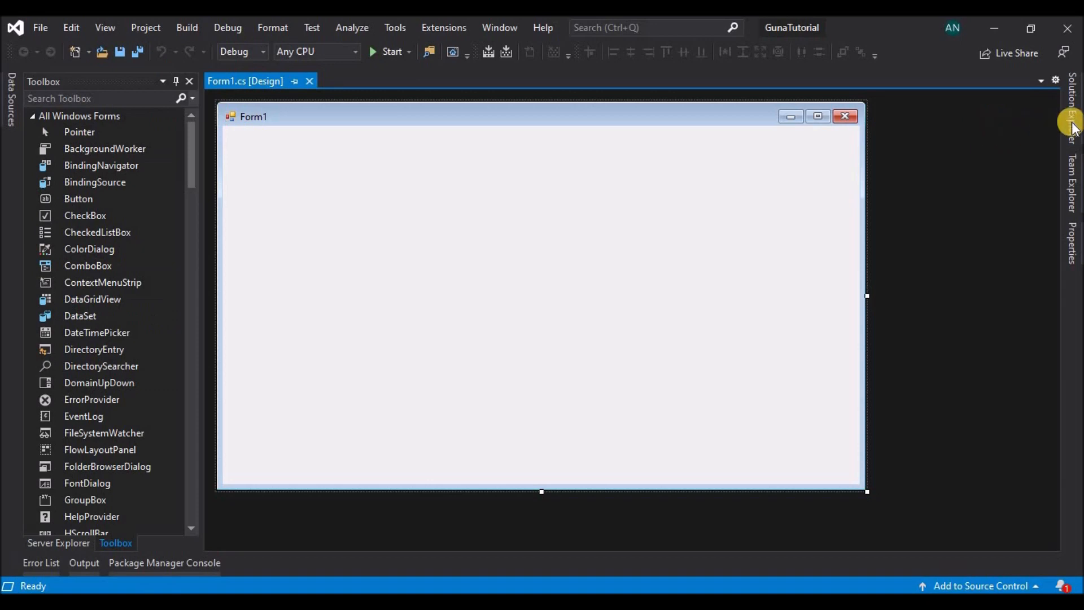
Open the NuGet package manager for the GunaTutorial project and search the online packages for Guna
left_click(1075, 129)
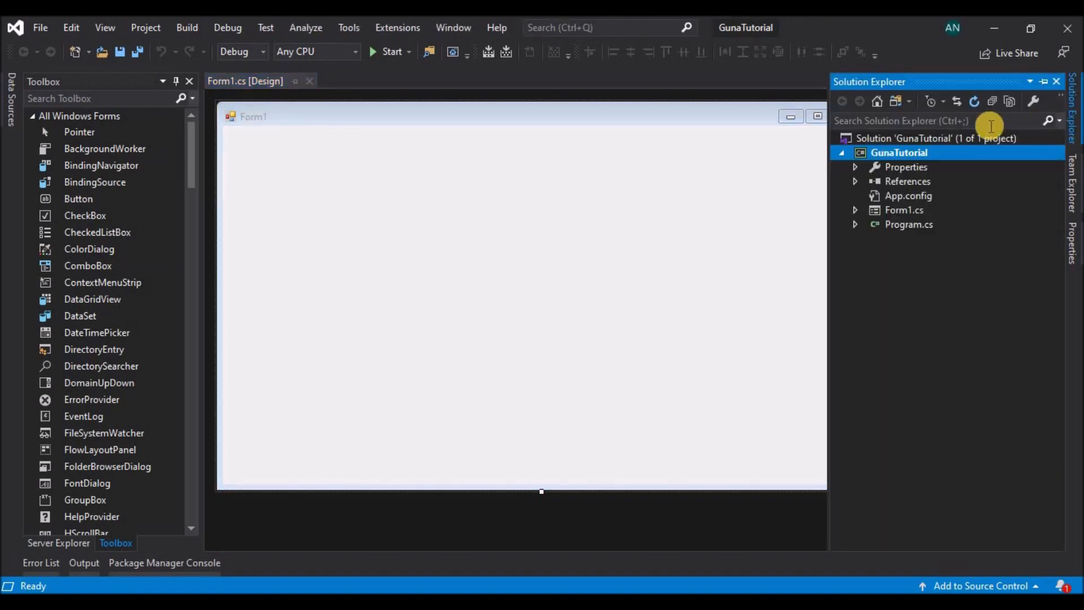
right_click(919, 152)
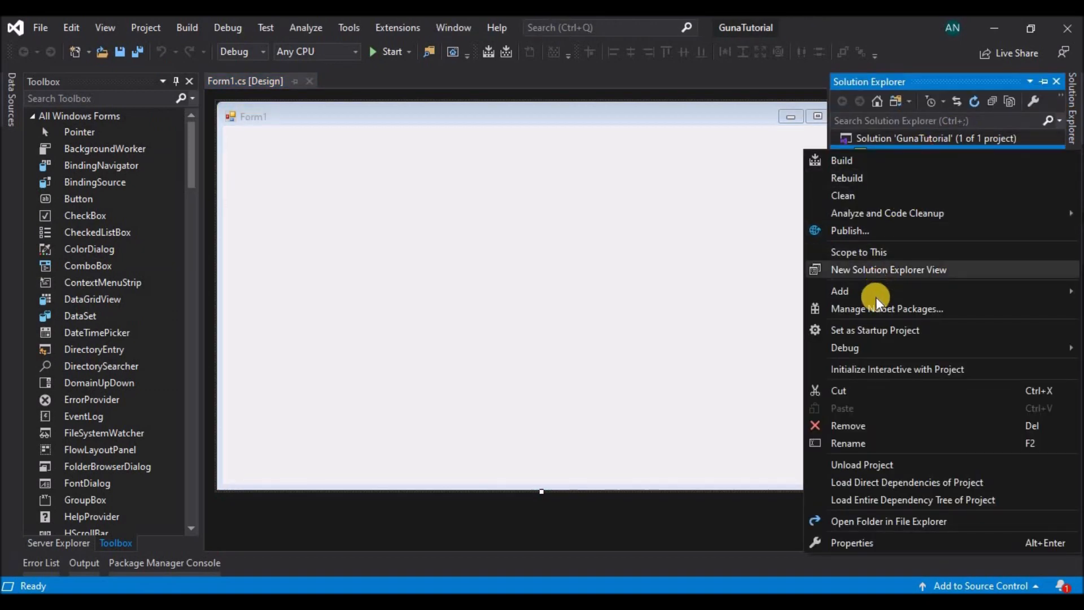
left_click(867, 309)
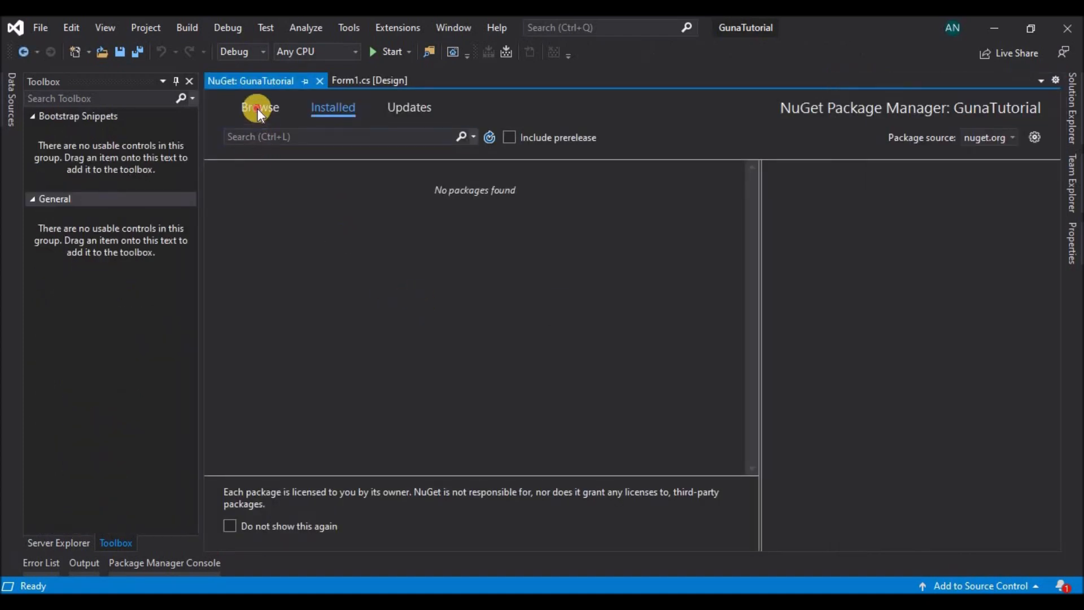
left_click(257, 108)
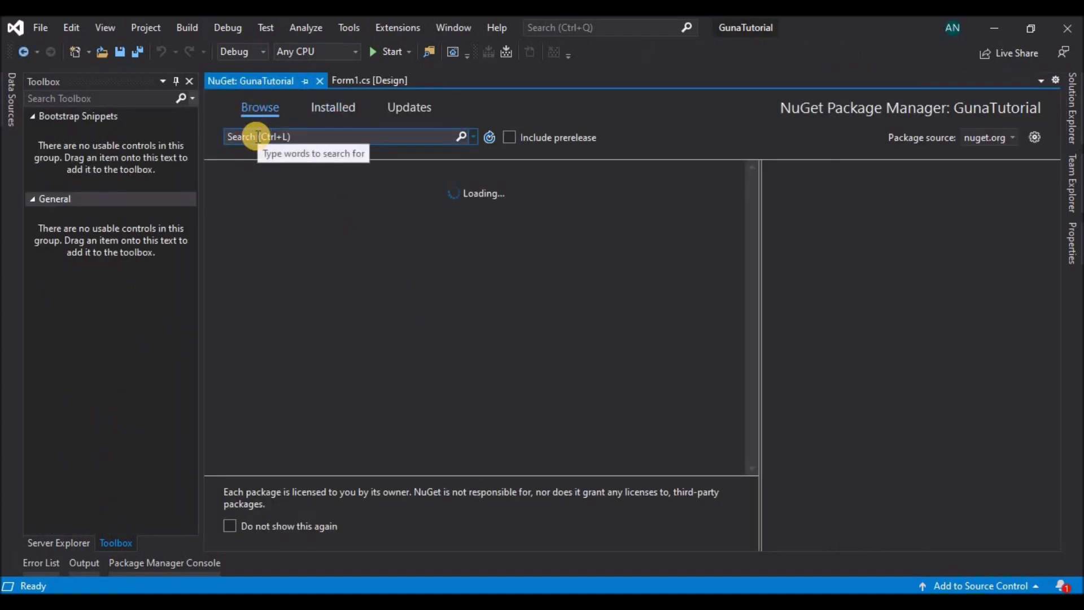
left_click(257, 136)
type("gu")
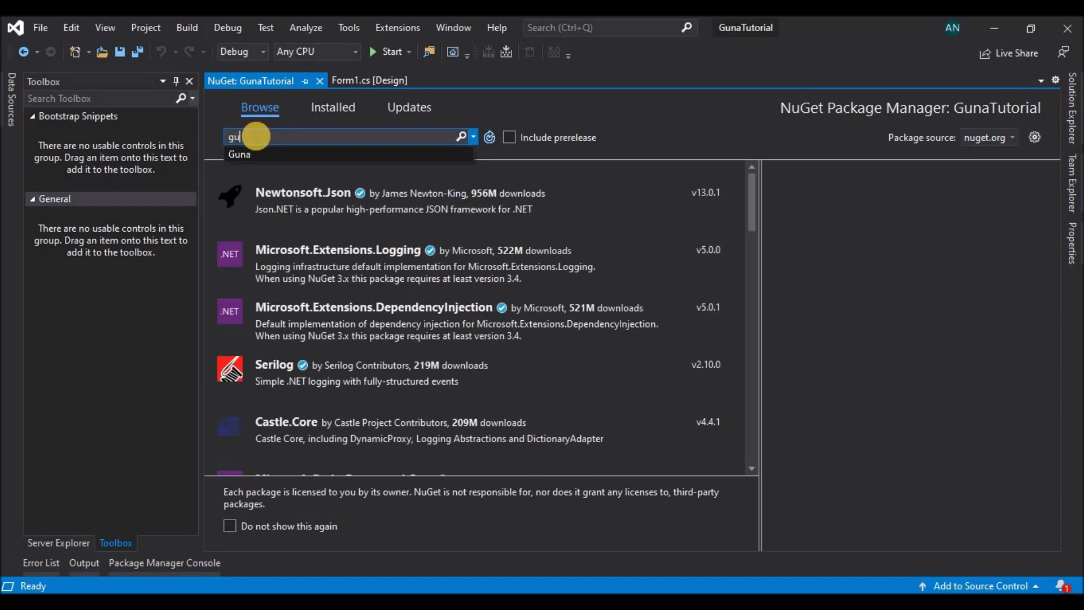
type("n")
left_click(242, 154)
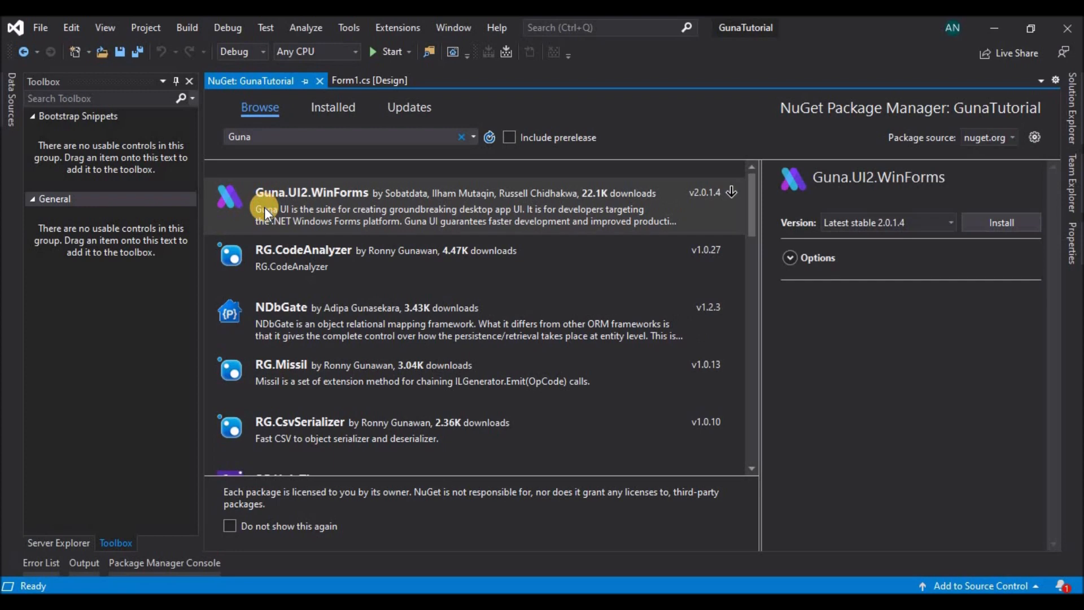
Install the Guna.UI2.WinForms 2.0.1.4 package, accept its prompts, and close the package manager
left_click(1000, 222)
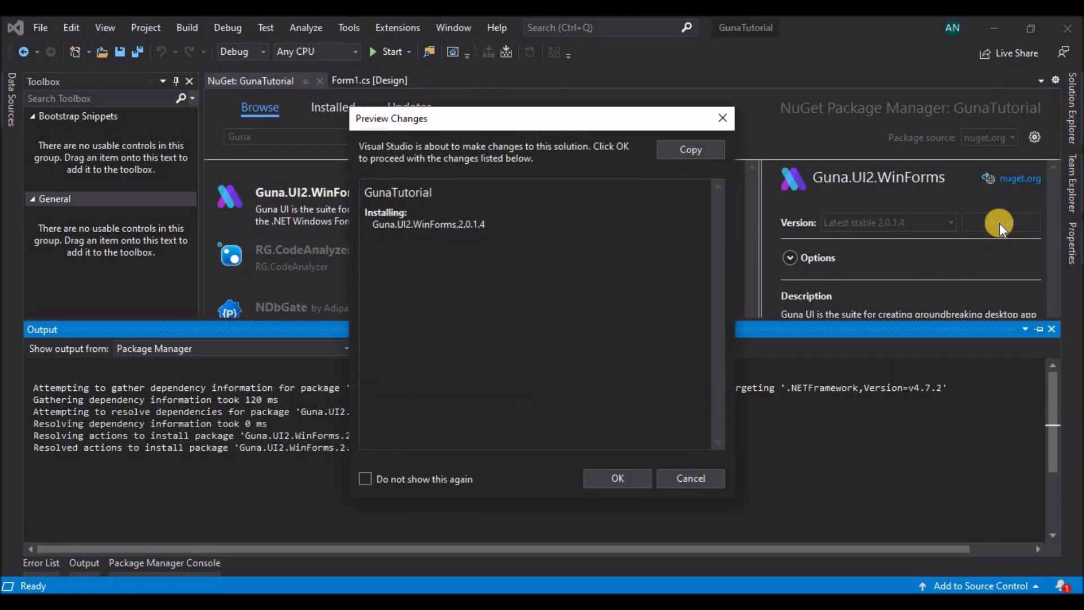
left_click(617, 477)
left_click(597, 458)
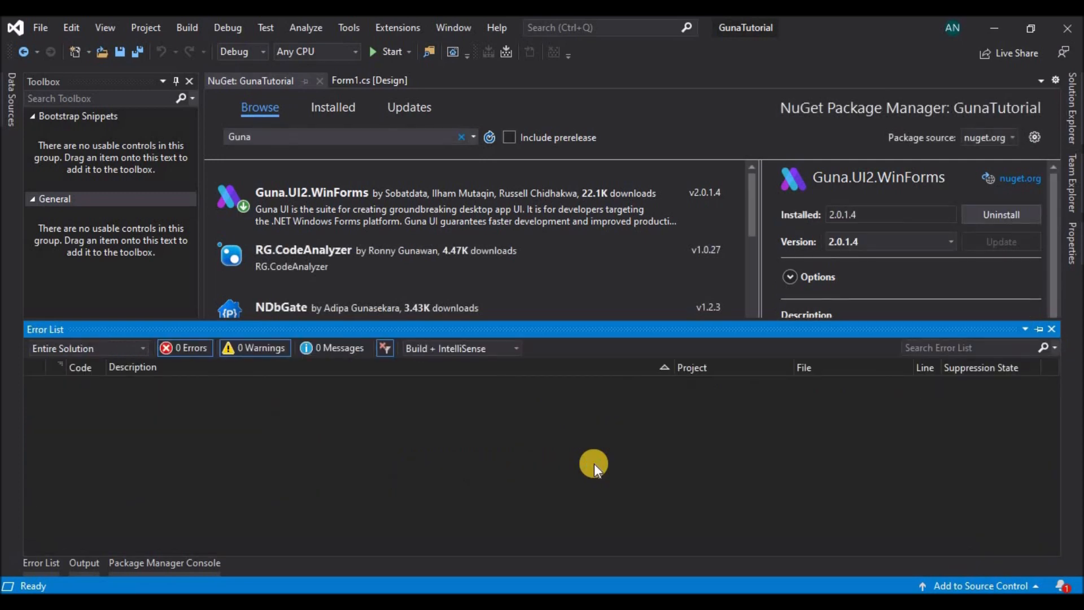
left_click(334, 108)
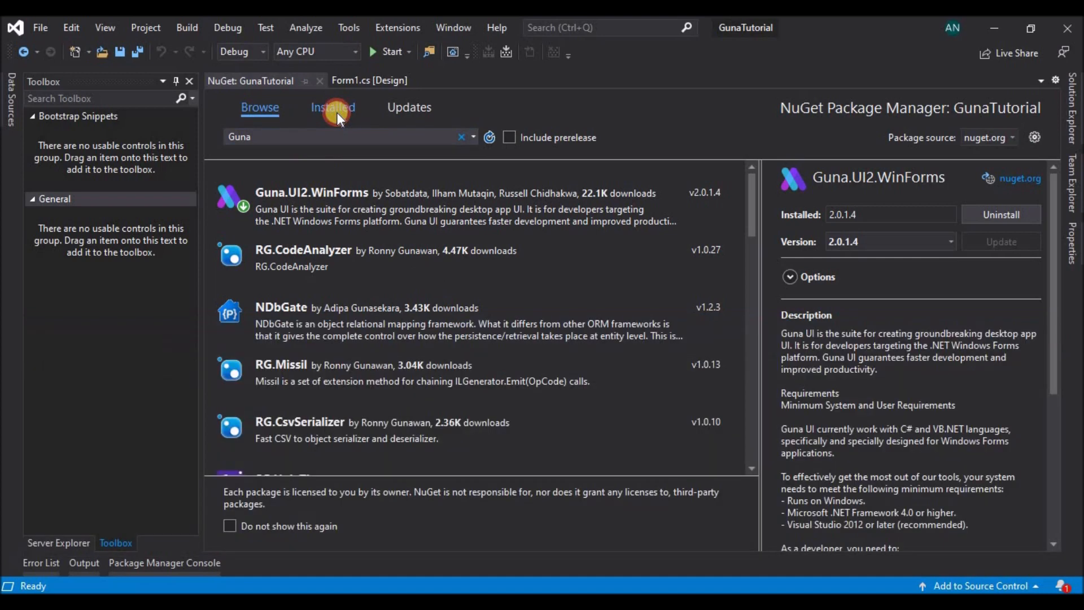
left_click(320, 82)
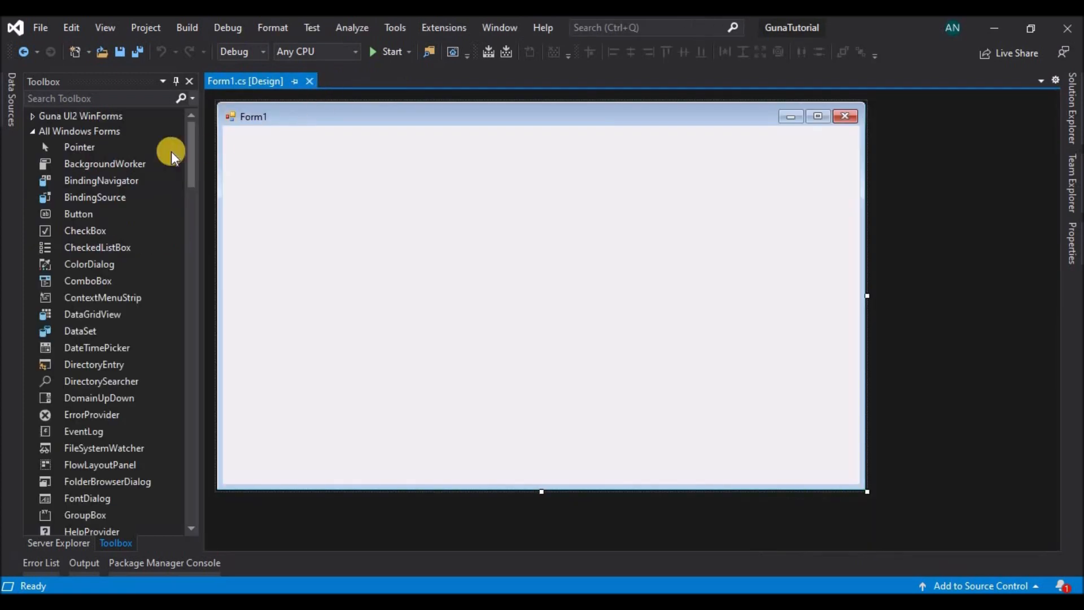
Collapse the All Windows Forms, Common Controls and Containers groups and expand the Guna UI2 WinForms controls
left_click(31, 132)
left_click(30, 145)
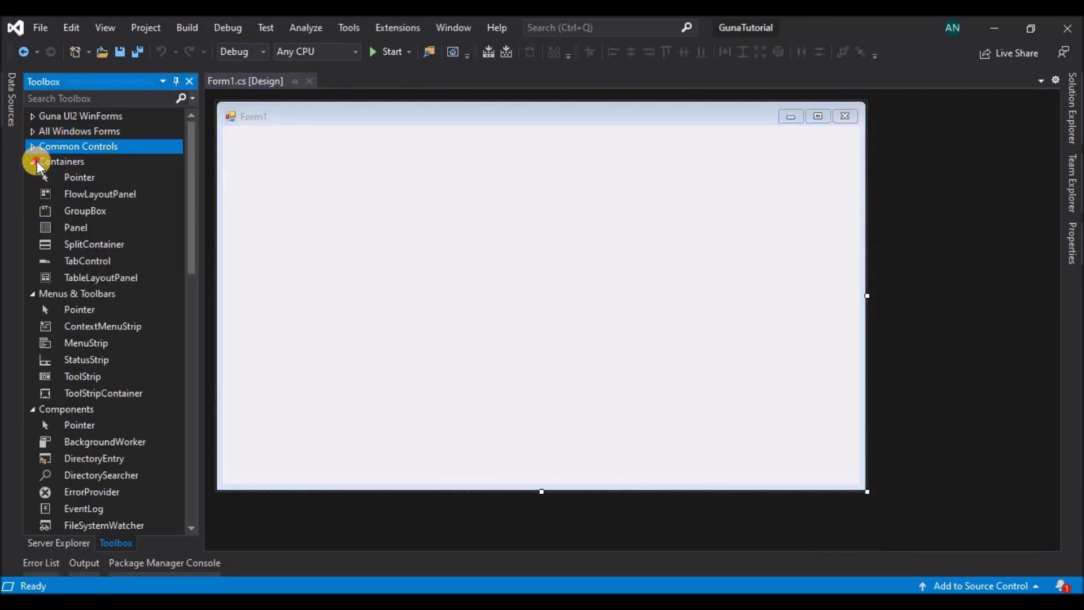
left_click(35, 161)
left_click(33, 115)
left_click_drag(189, 177, 198, 153)
Set Form1's FormBorderStyle to None
left_click(244, 143)
left_click(1073, 246)
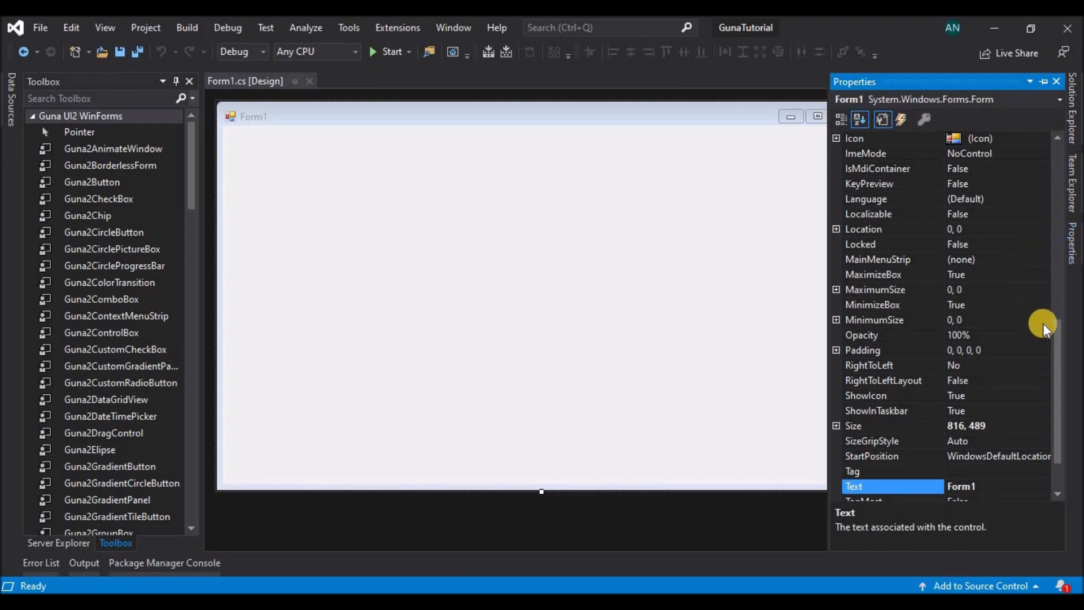
left_click_drag(1060, 342, 1051, 135)
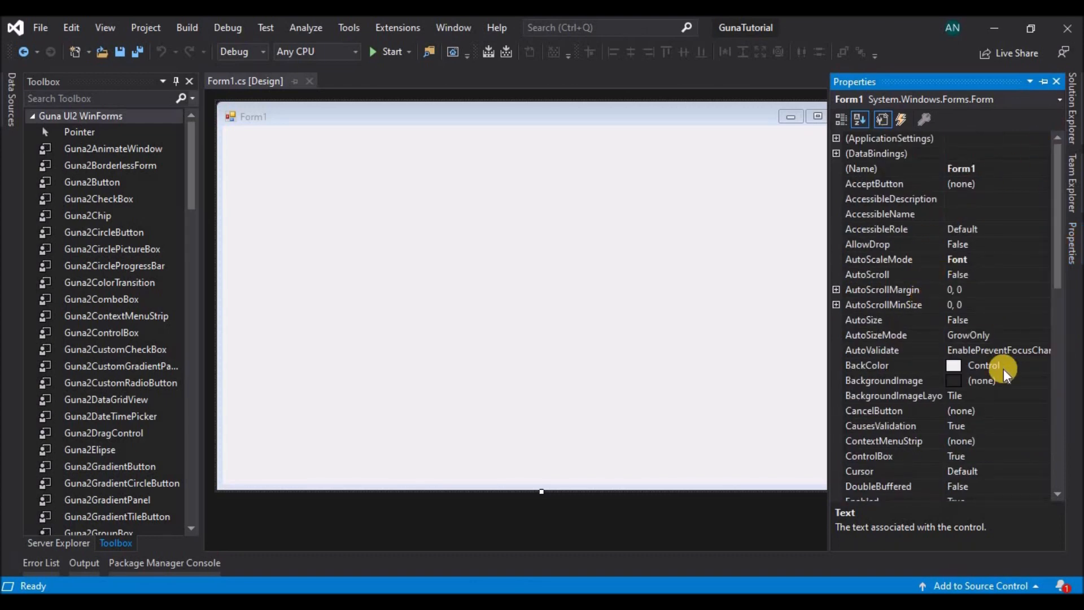
left_click_drag(1055, 268, 1057, 281)
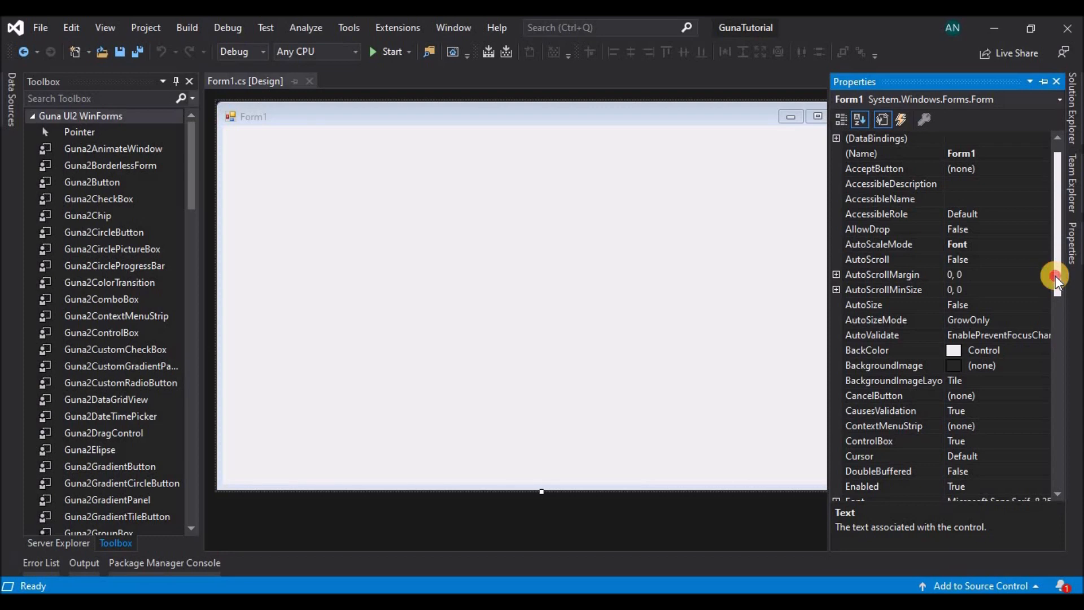
scroll(1054, 279, "down", 1)
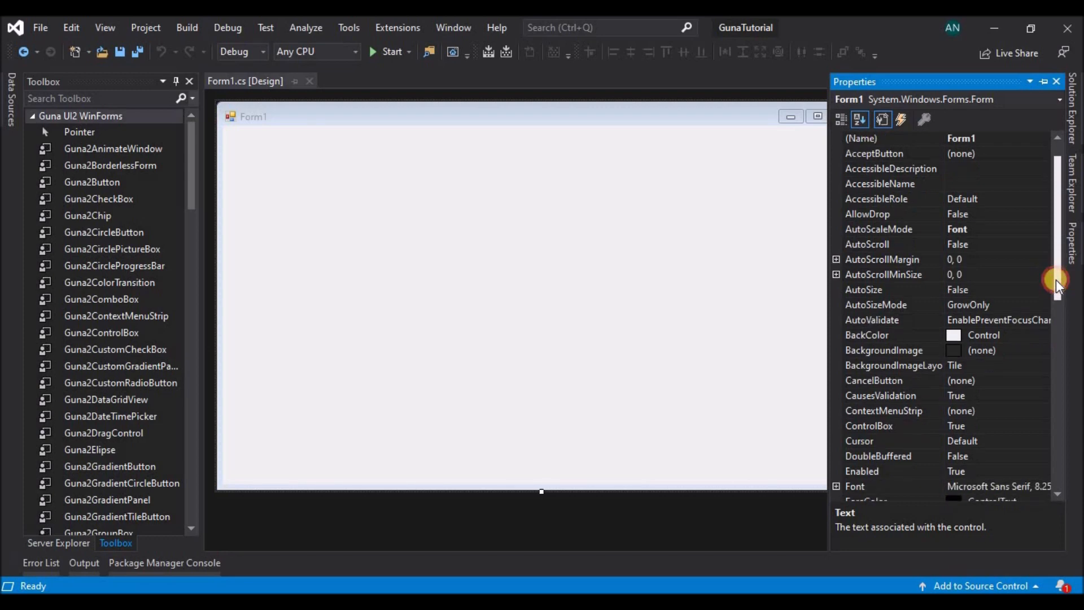
left_click(1041, 335)
left_click_drag(1061, 292, 1060, 338)
left_click(1044, 396)
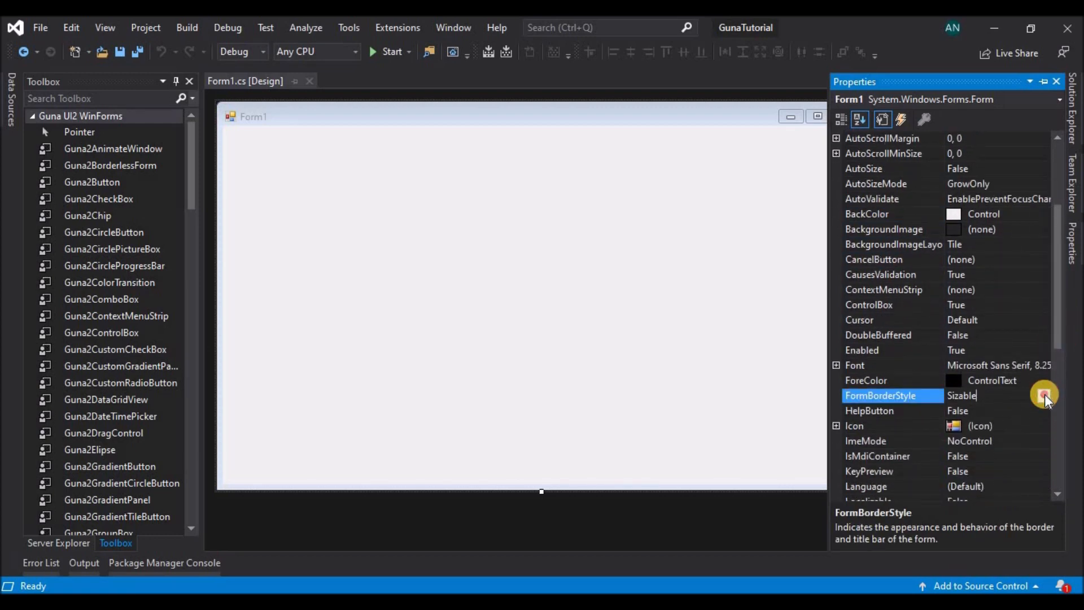
left_click(1044, 396)
left_click(944, 411)
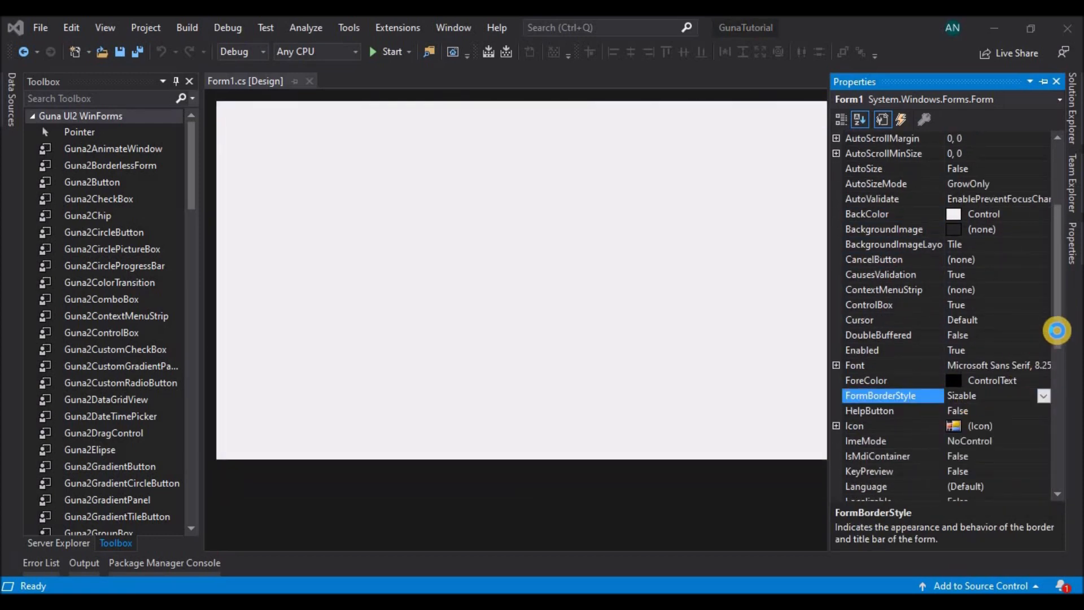
Set Form1's StartPosition so the form opens in the center of the screen
left_click_drag(1058, 334, 1069, 492)
left_click(1029, 487)
left_click(1041, 395)
left_click(1044, 395)
left_click(971, 430)
left_click(647, 495)
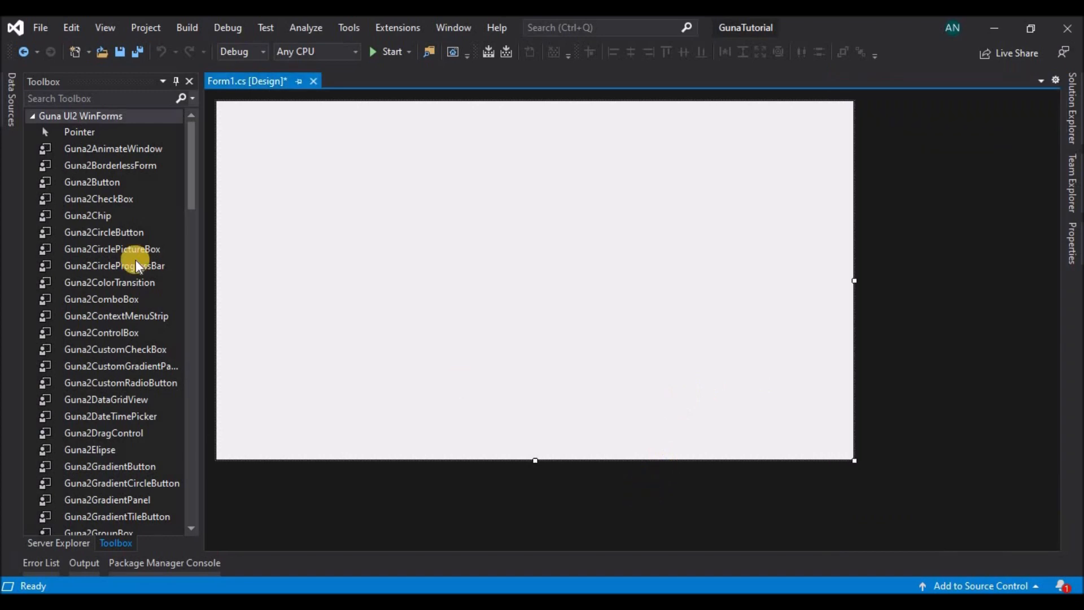
Find the Guna2Elipse component and add it to Form1
left_click(94, 105)
type("ell")
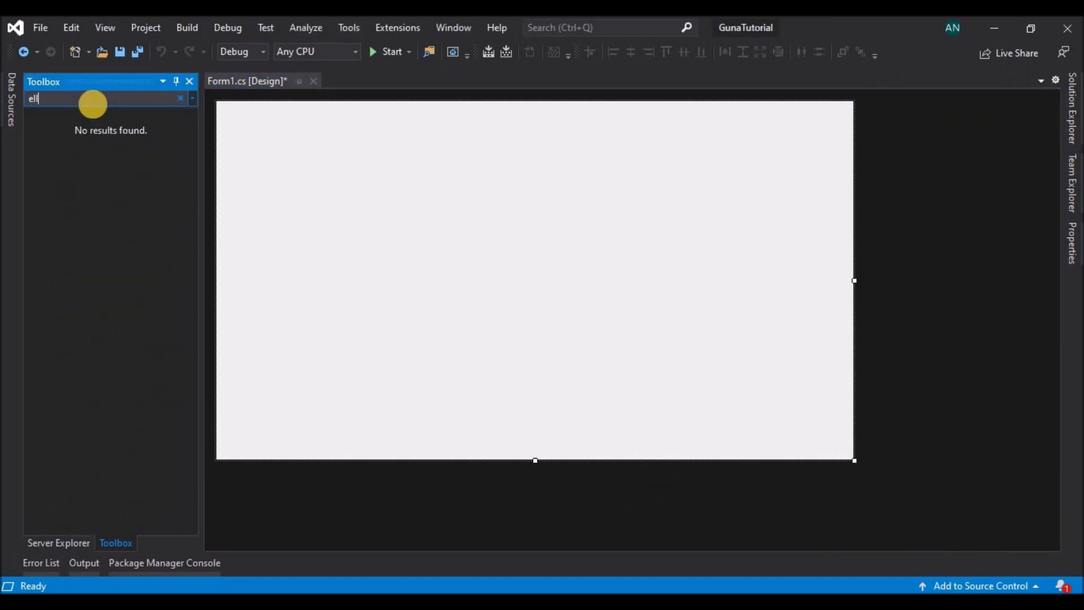
key("BackSpace")
left_click(86, 149)
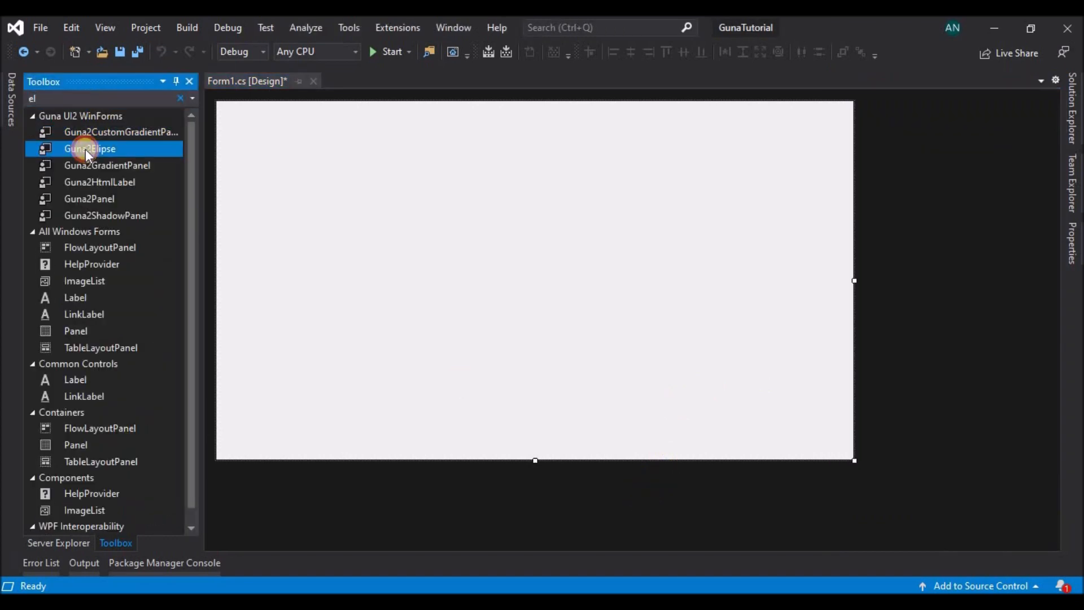
left_click_drag(86, 149, 334, 236)
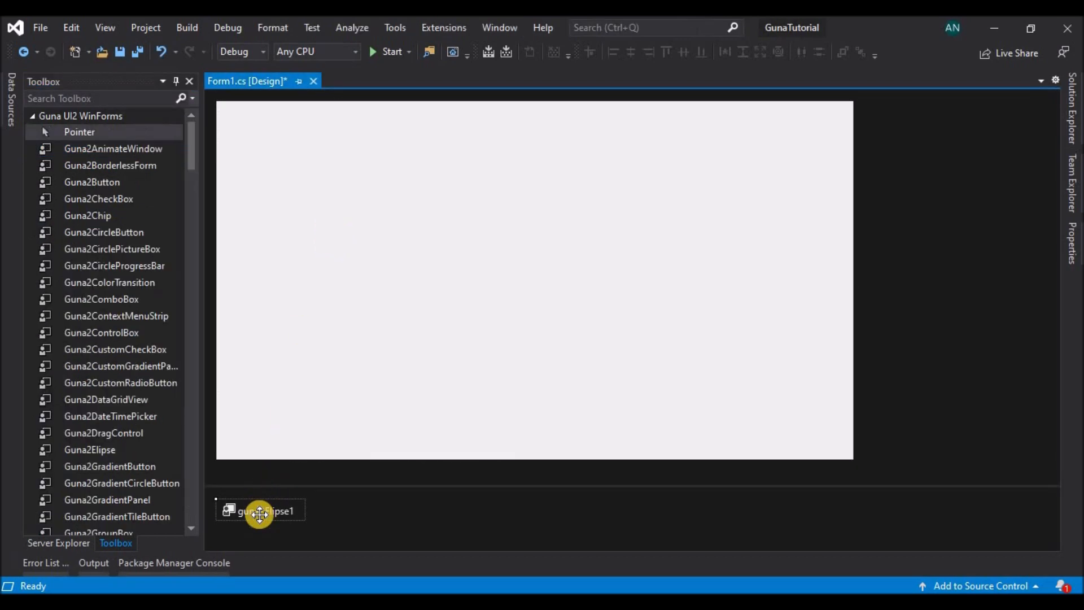
Set the TargetControl of the Guna2Elipse component to Form1
left_click(1057, 257)
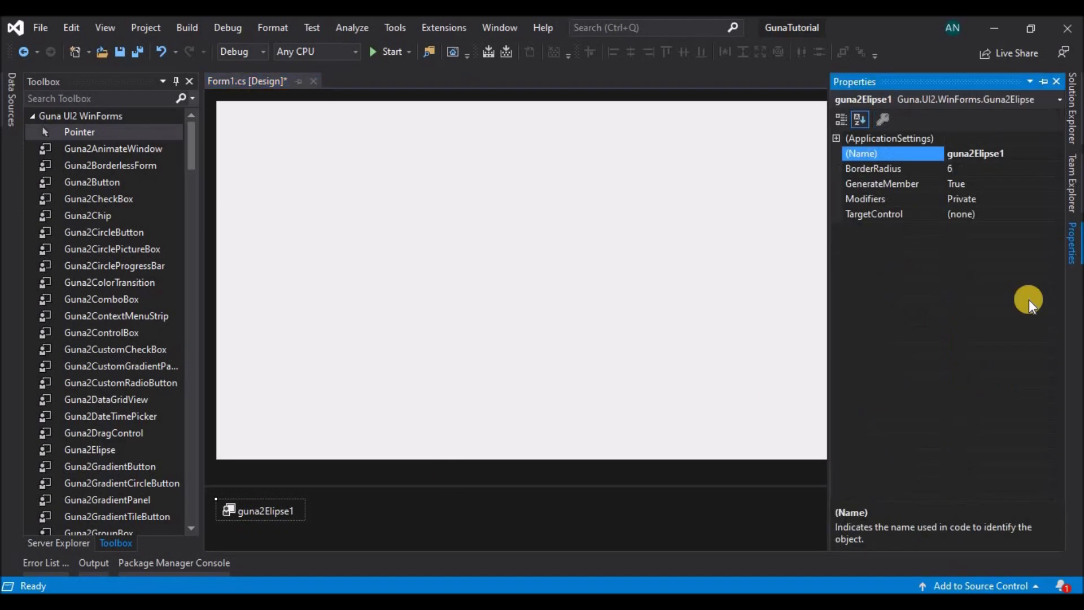
left_click(1016, 214)
left_click(1057, 214)
left_click(974, 231)
left_click(1057, 214)
left_click(980, 244)
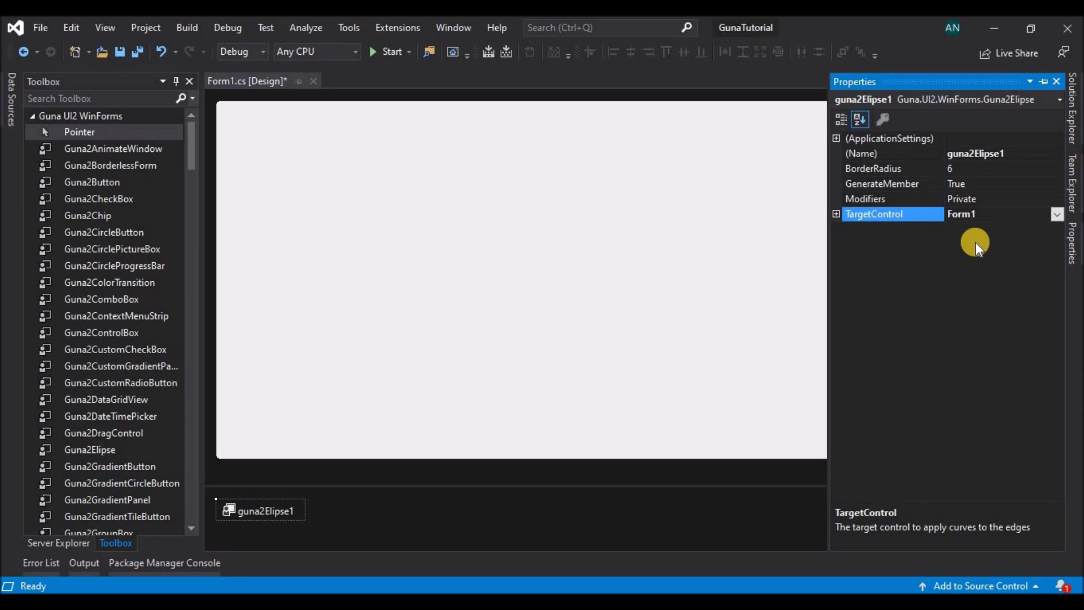
left_click(359, 466)
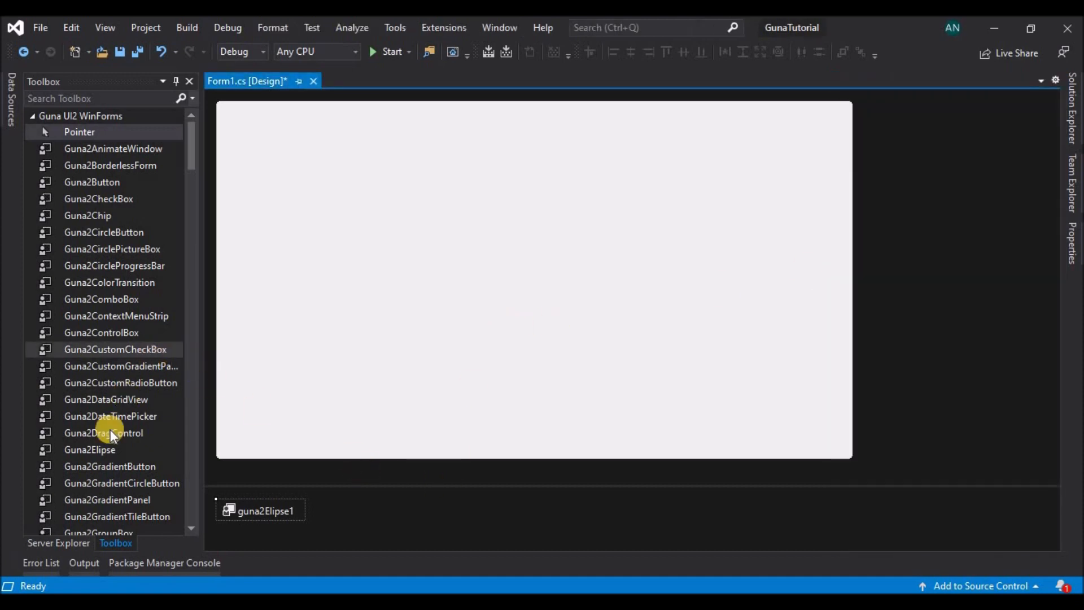
Add a Guna2DragControl component to the form and set its TargetControl to Form1
left_click_drag(103, 438, 436, 305)
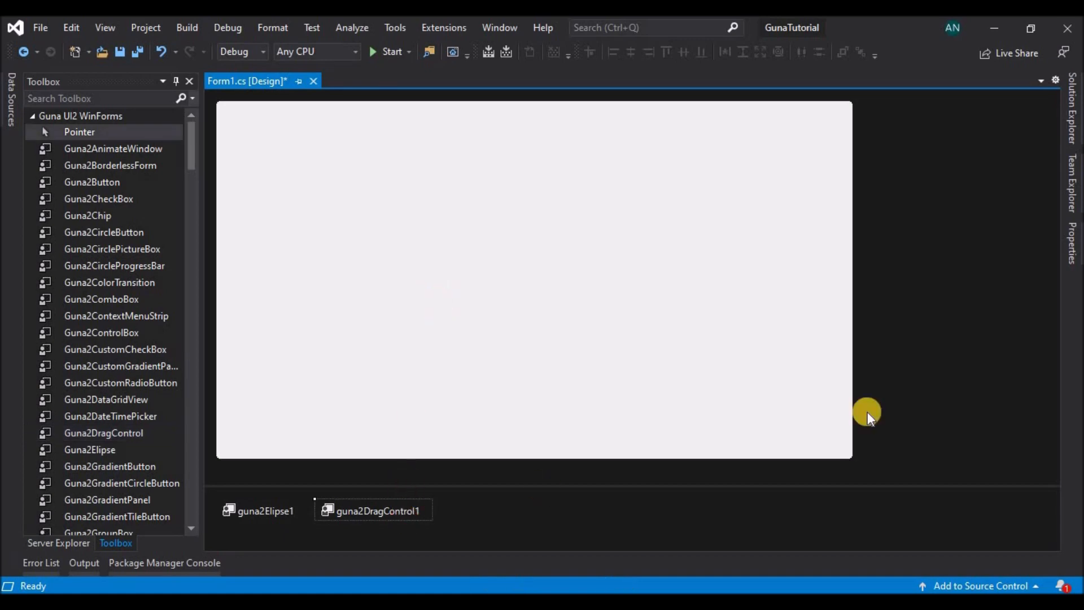
left_click(1070, 243)
left_click(1056, 305)
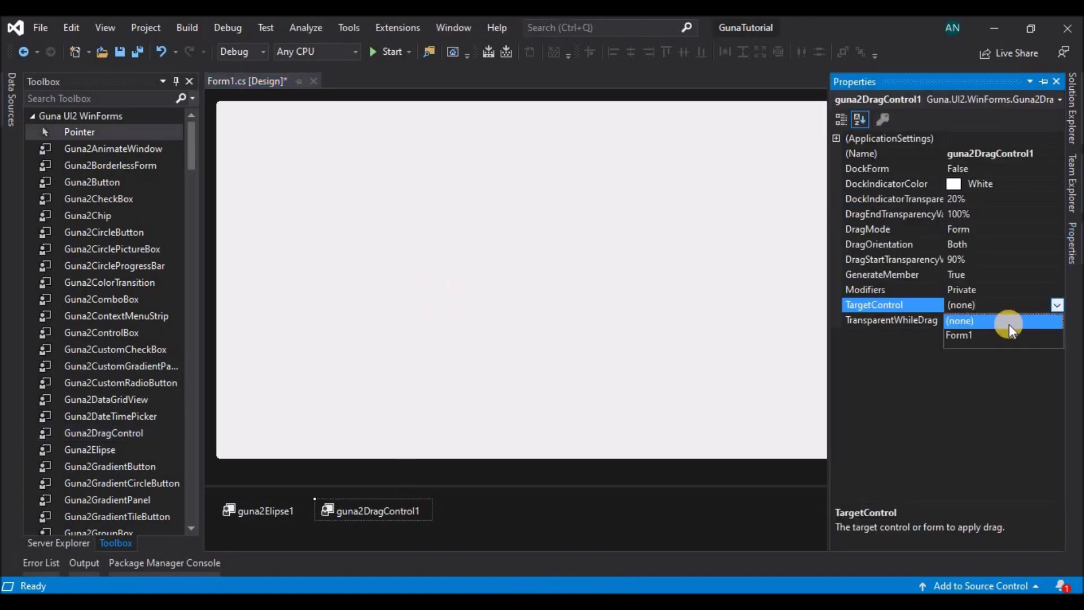
left_click(963, 335)
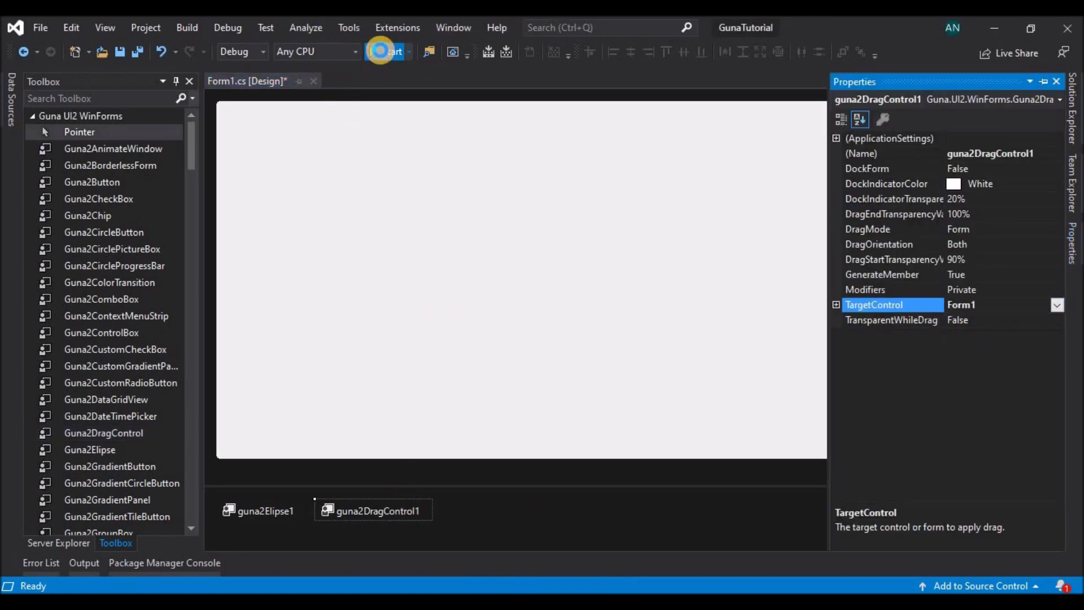
Run the project and minimize the development environment to view the running form on the desktop
left_click(380, 51)
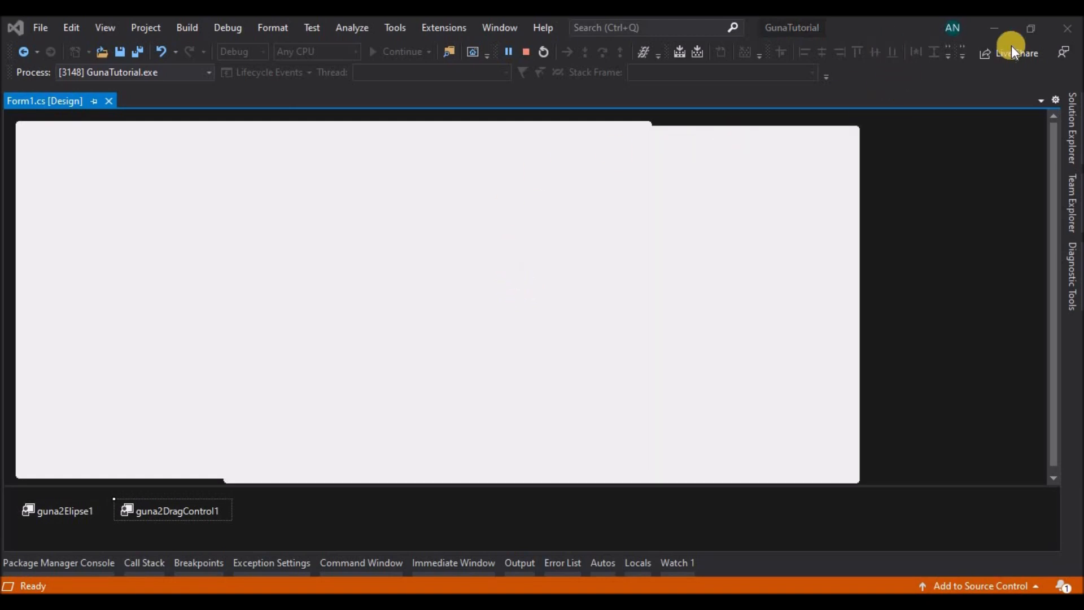
left_click(995, 29)
left_click(985, 29)
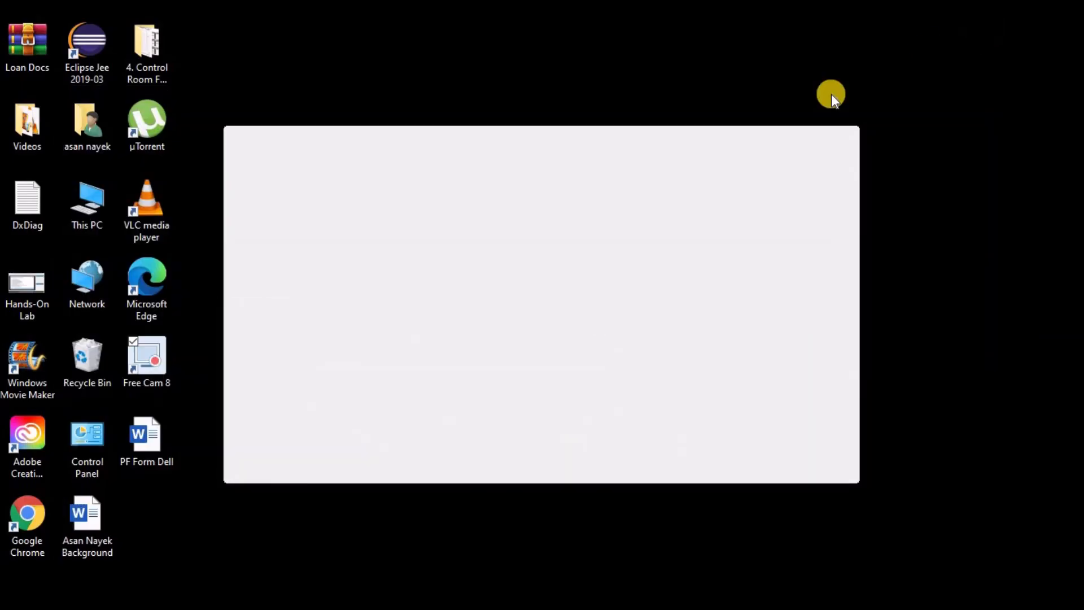
Test moving the running form around the desktop, then switch back to Visual Studio and stop the run
left_click_drag(697, 104, 649, 159)
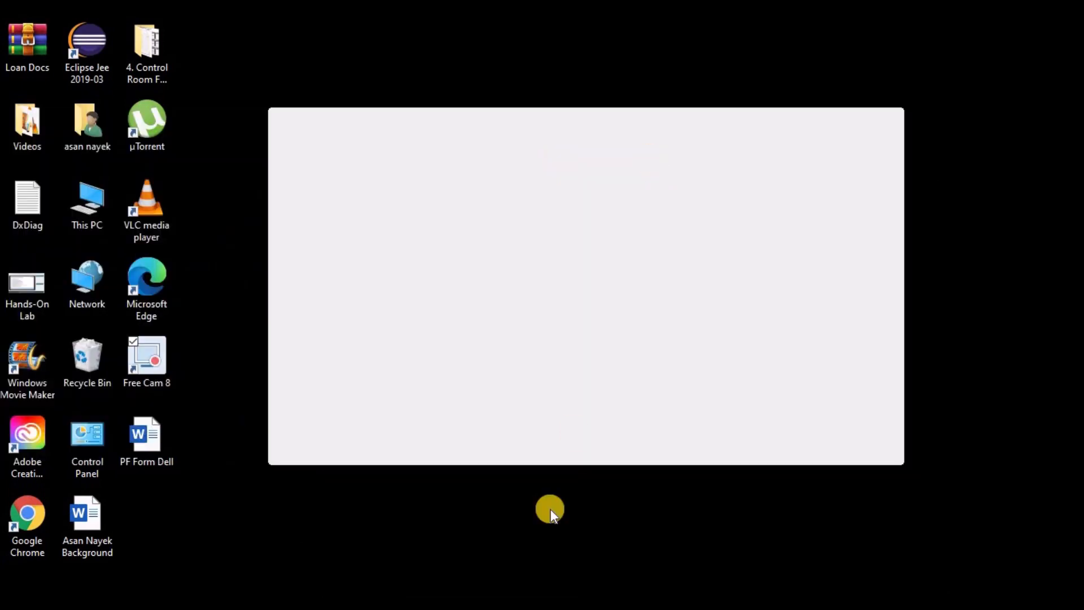
key("alt+Tab")
left_click(526, 50)
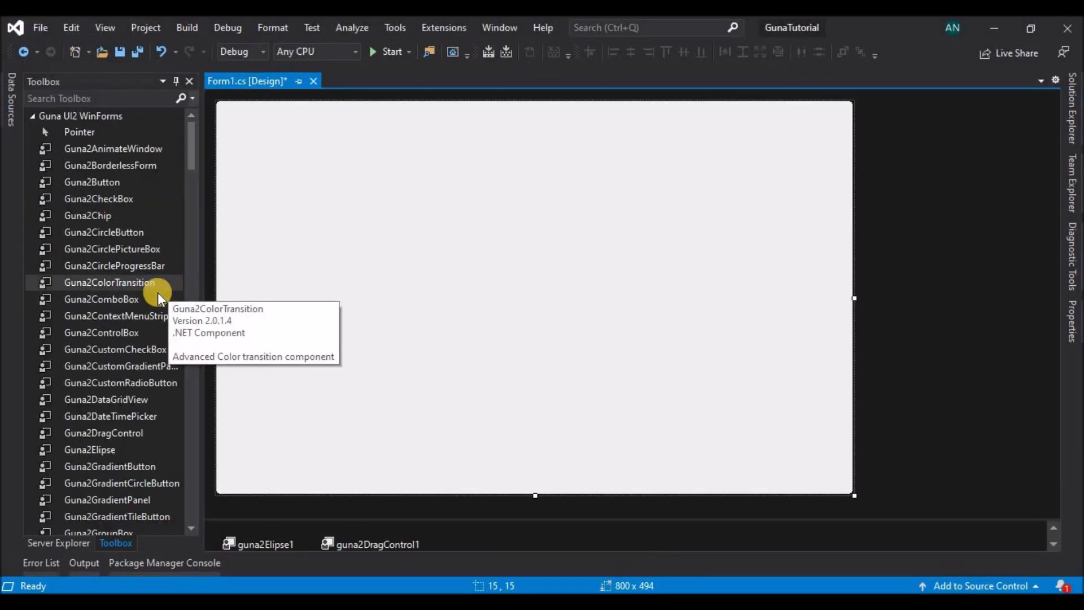
Add a Guna2Panel control to Form1
scroll(103, 453, "down", 5)
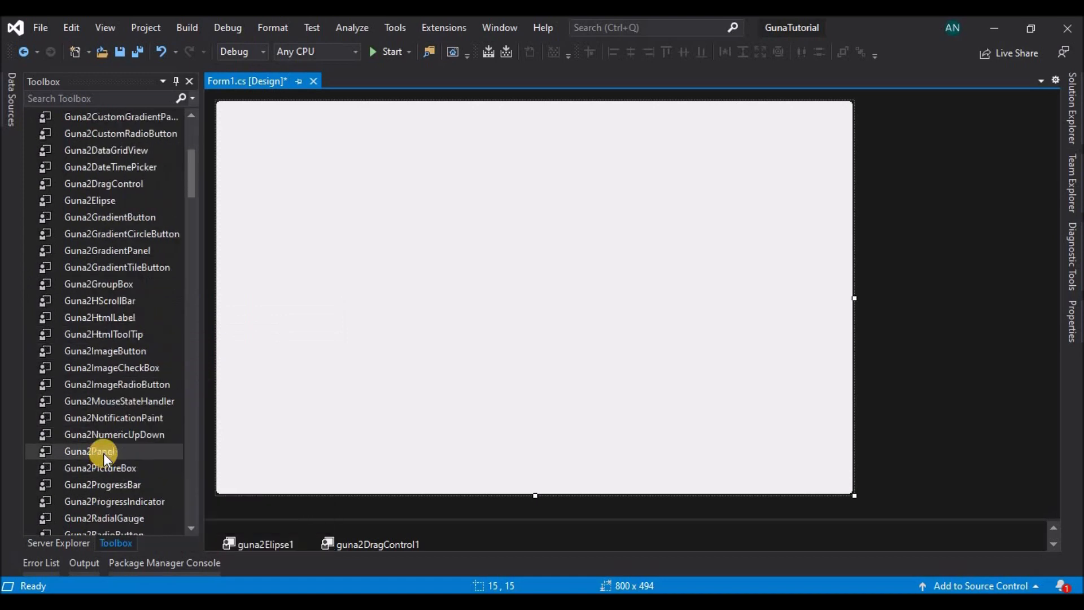
scroll(103, 453, "down", 2)
left_click_drag(97, 348, 297, 270)
Dock the panel to the left side of the form and widen it to about 337 px
left_click(1069, 319)
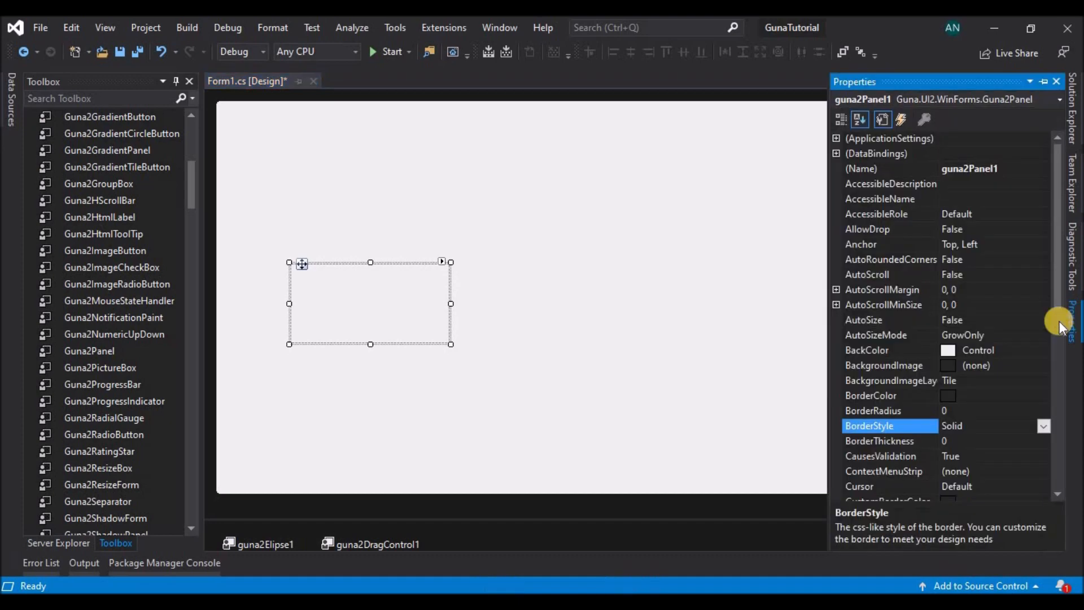
scroll(1032, 409, "down", 3)
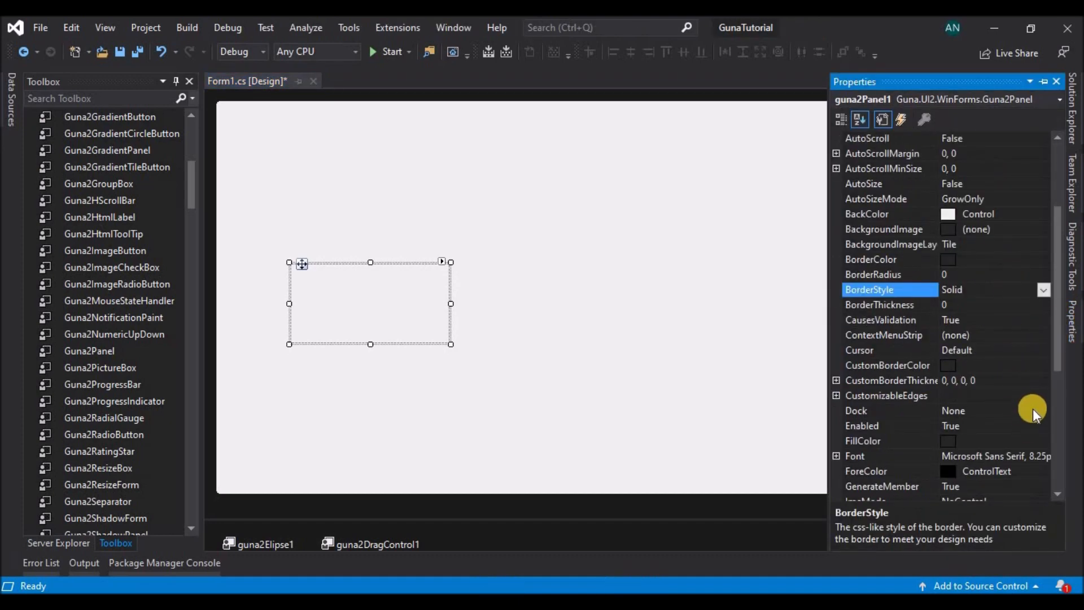
left_click(1032, 409)
scroll(1044, 410, "down", 5)
left_click(1042, 153)
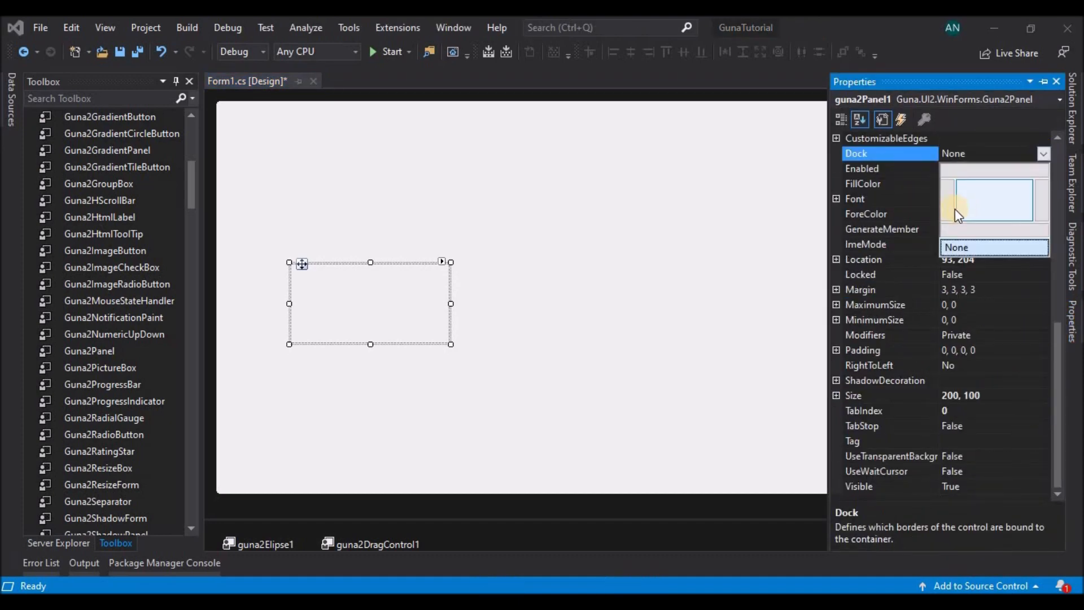
left_click(955, 209)
left_click_drag(376, 297, 484, 299)
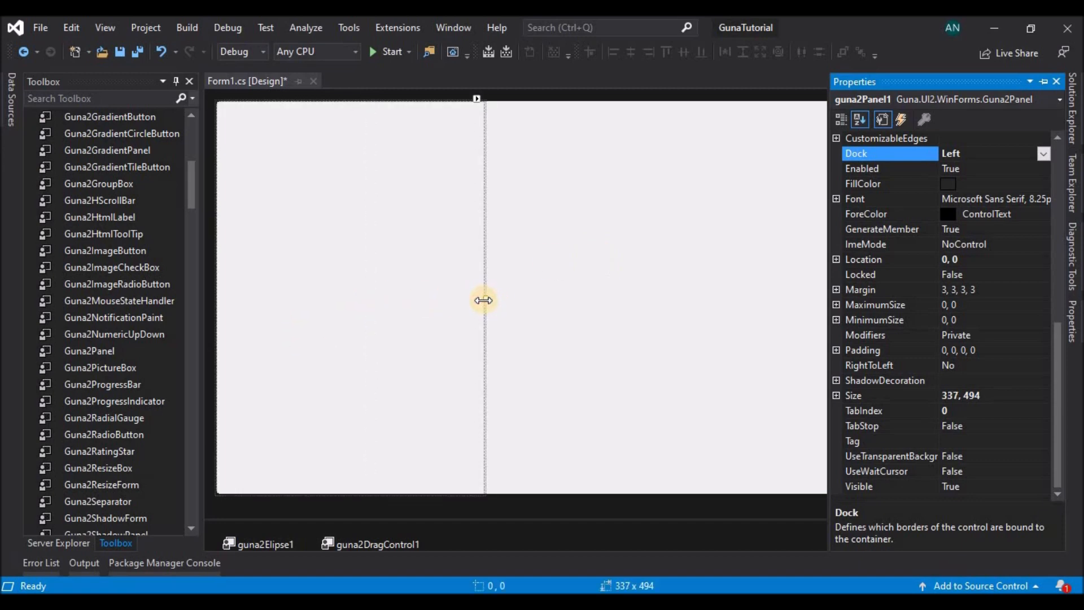
Add a Guna2PictureBox inside the docked panel and position it in the panel's upper half
left_click(113, 368)
left_click(321, 243)
left_click_drag(338, 281, 252, 203)
Open the project's Resources.resx file for editing
left_click(1070, 119)
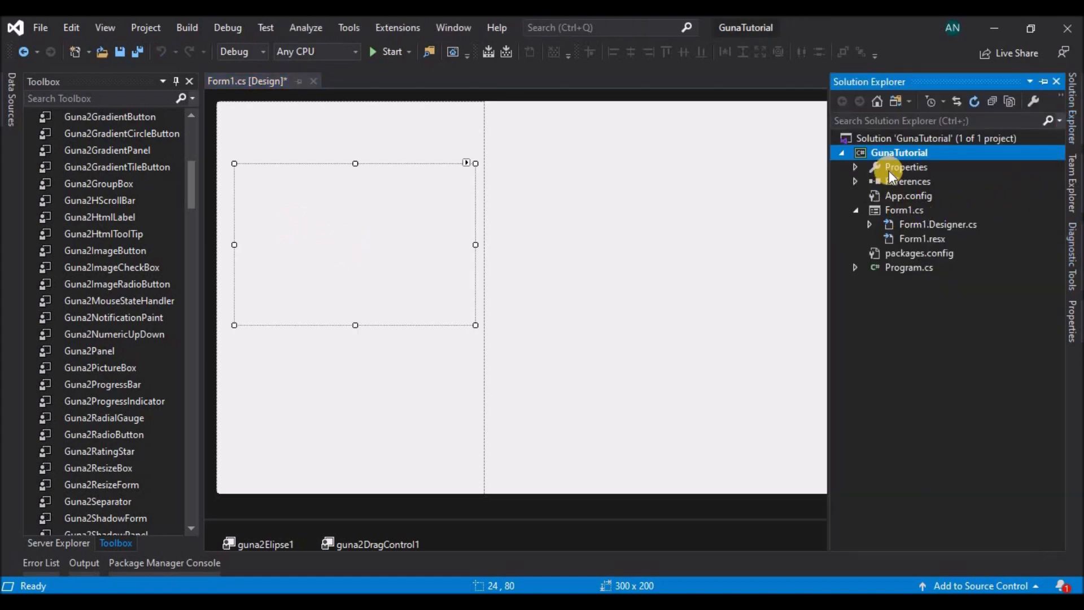
double_click(899, 168)
double_click(903, 197)
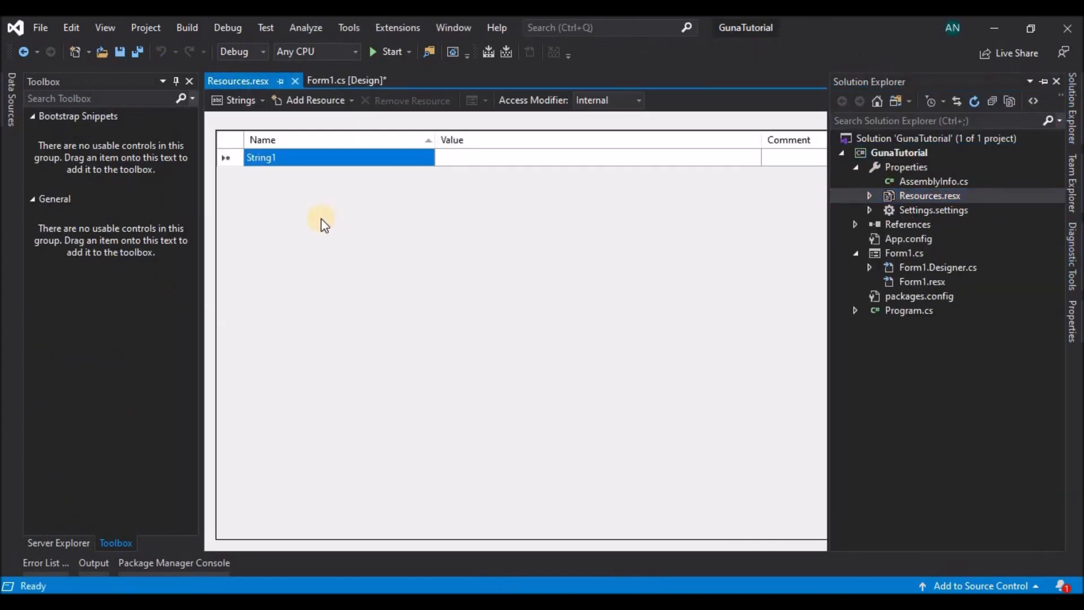
Add the existing image image_processing20210308_2770_twa9sz from the Downloads folder to the project resources and save everything
left_click(345, 102)
left_click(350, 100)
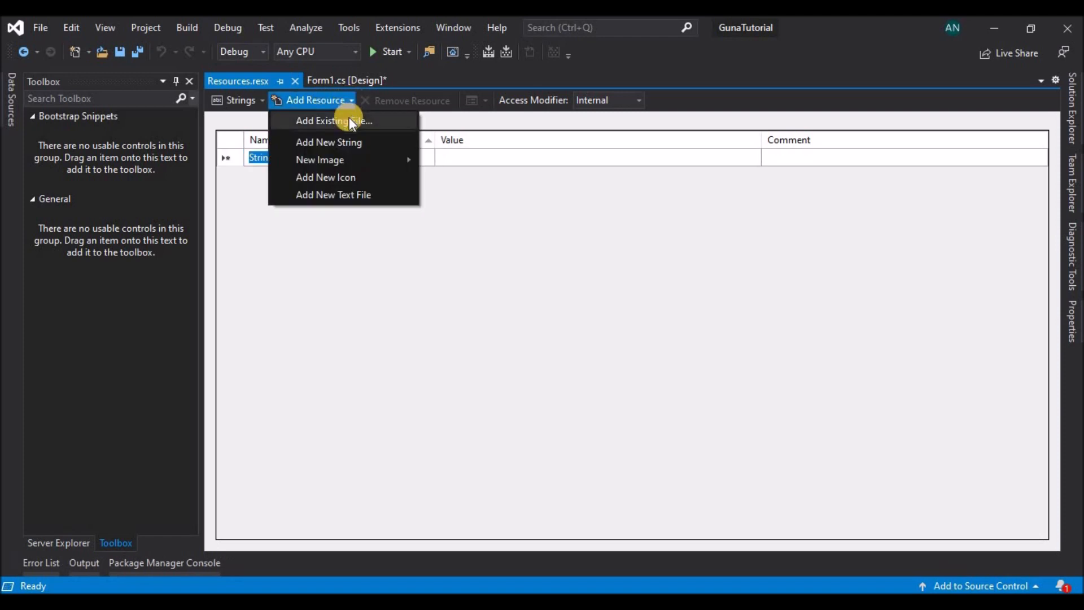
mouse_move(347, 155)
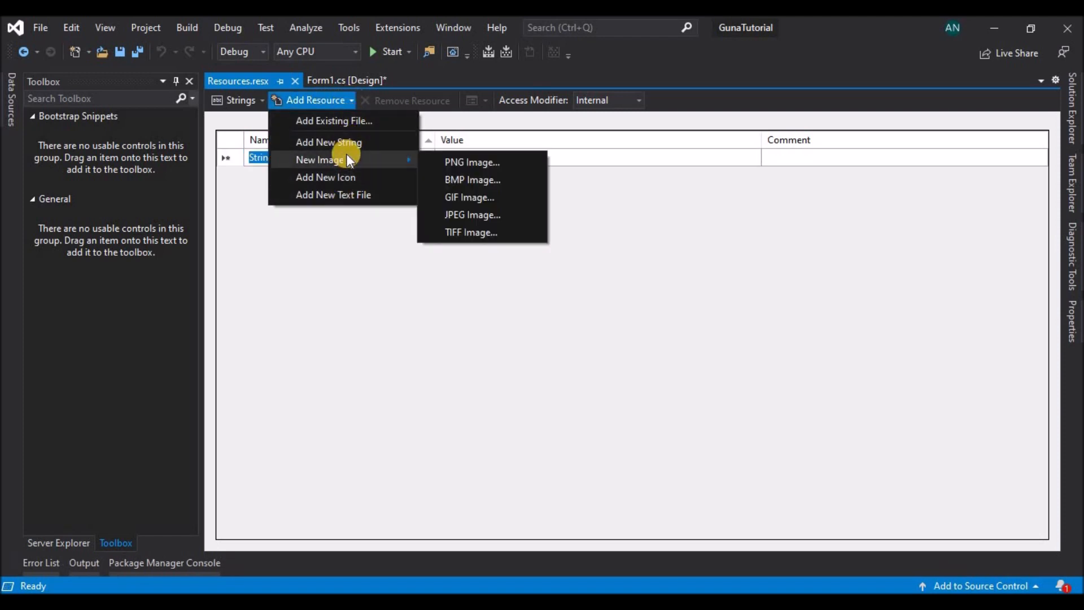
left_click(346, 121)
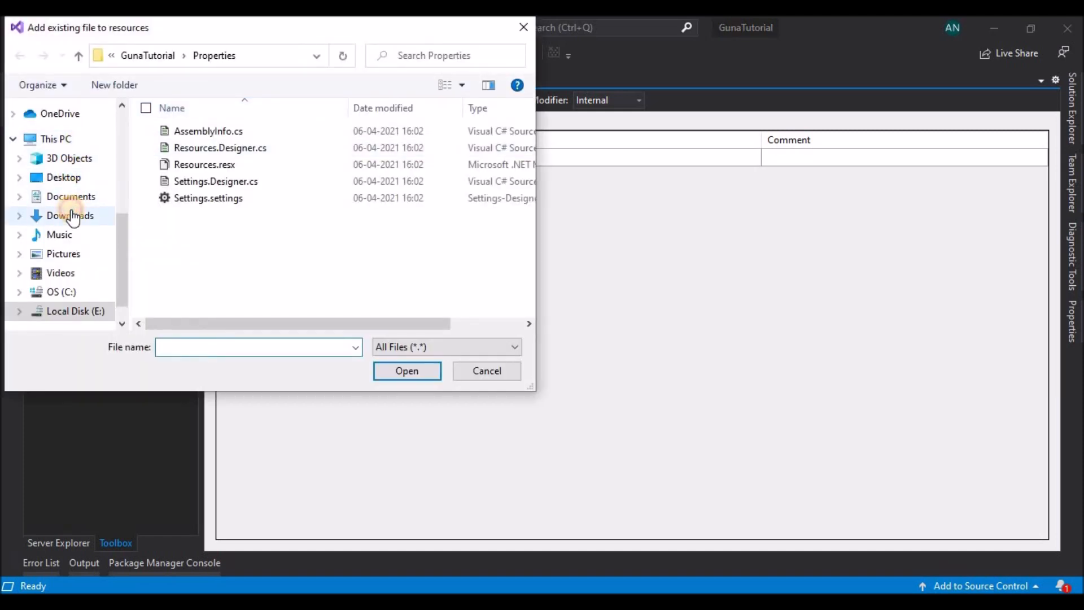
left_click(73, 215)
left_click(192, 153)
left_click(388, 373)
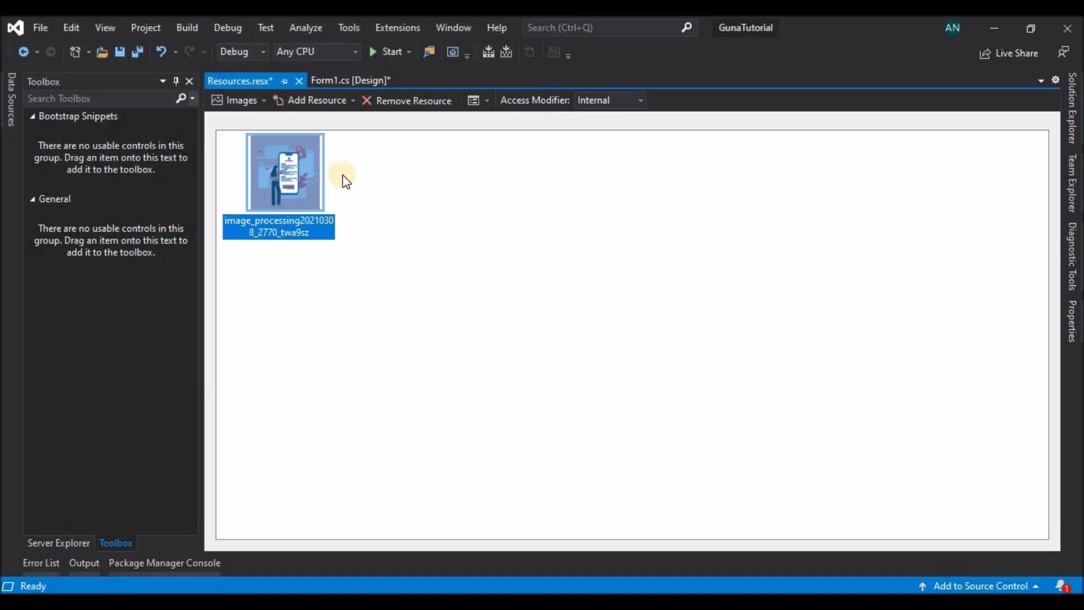
left_click(139, 51)
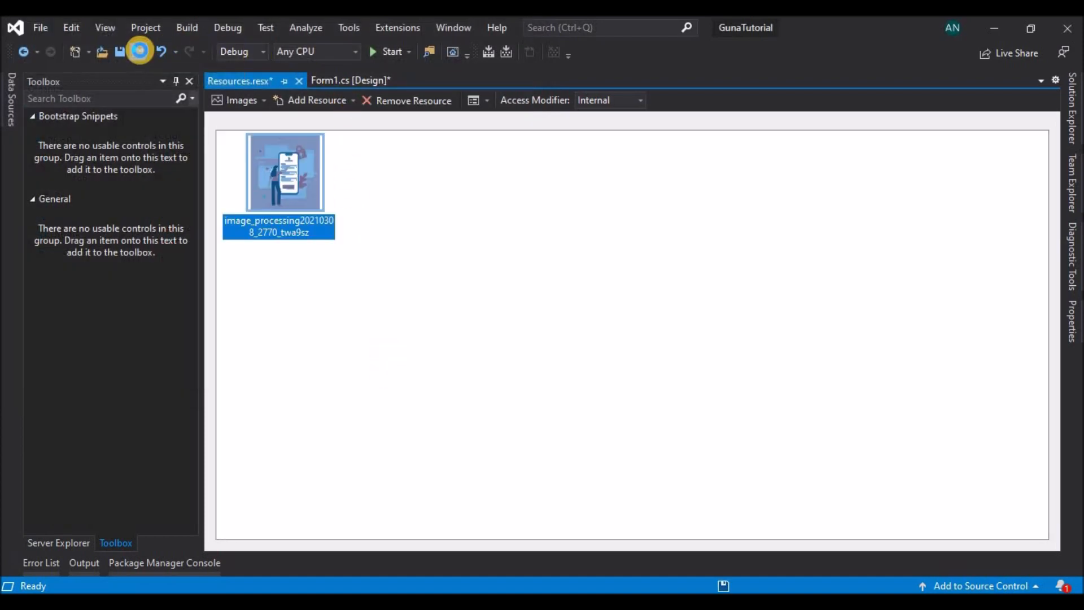
Return to the Form1 design and assign the image_processing20210308_2770_twa9sz resource to the picture box
left_click(330, 79)
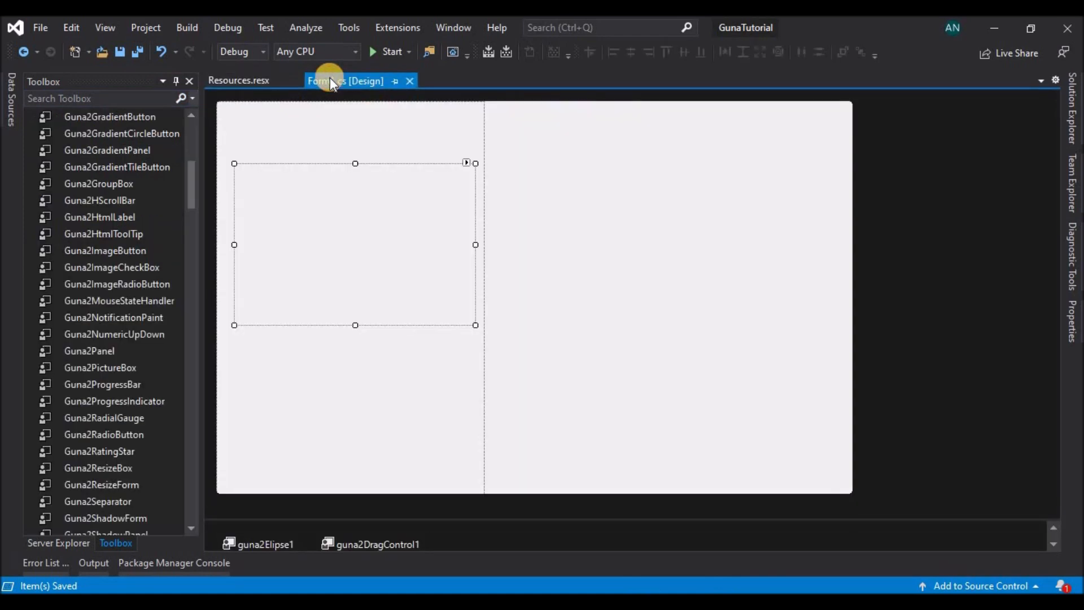
left_click(463, 163)
left_click(654, 185)
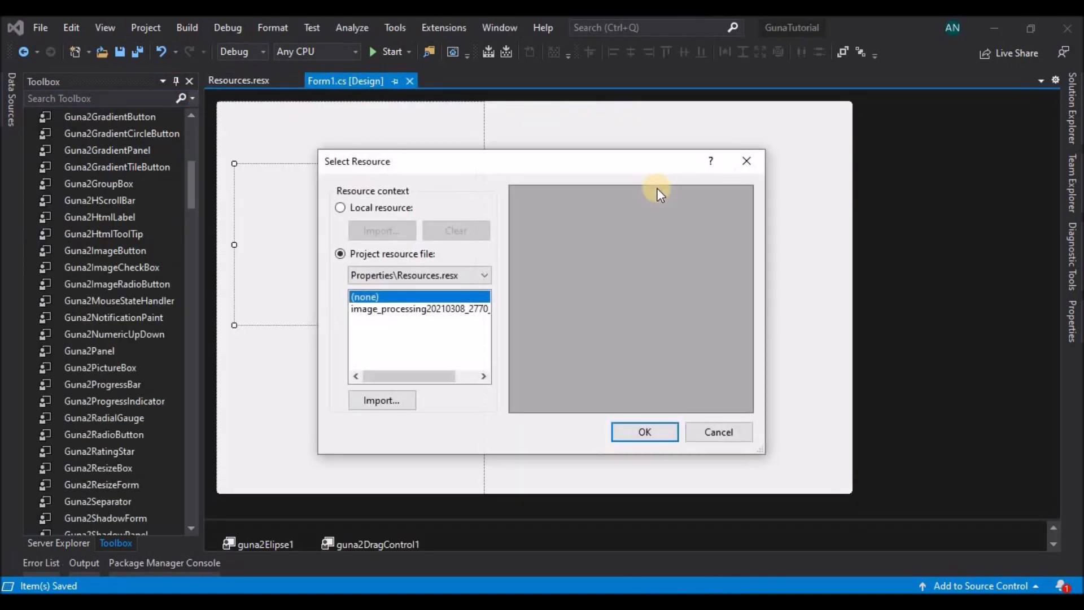
double_click(431, 310)
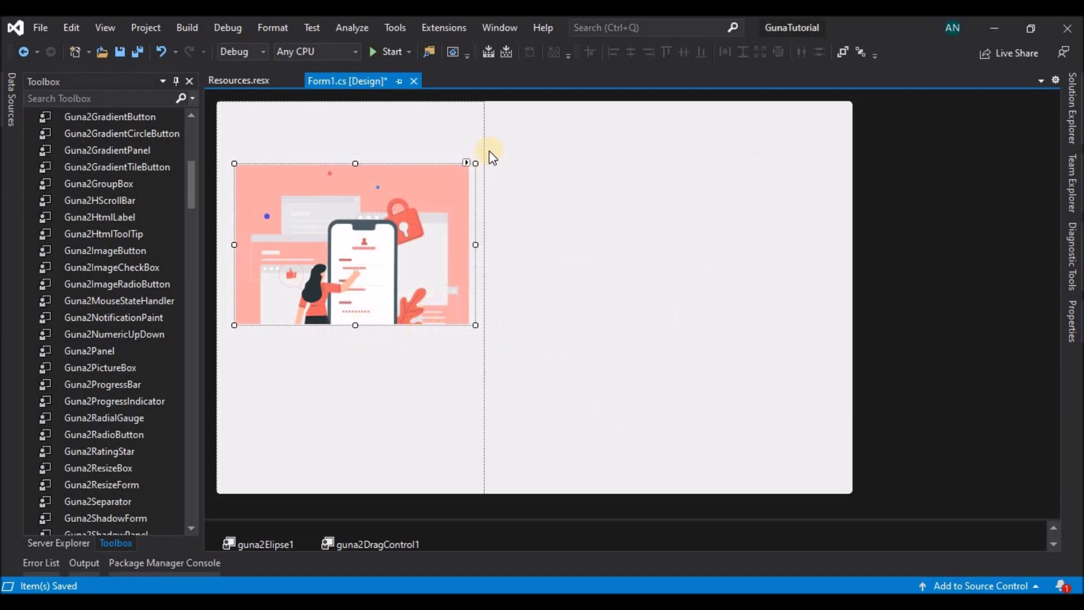
Set the picture box's SizeMode to Zoom, enlarge it to about 300 x 322 px and adjust its position in the panel
left_click(465, 163)
left_click(651, 303)
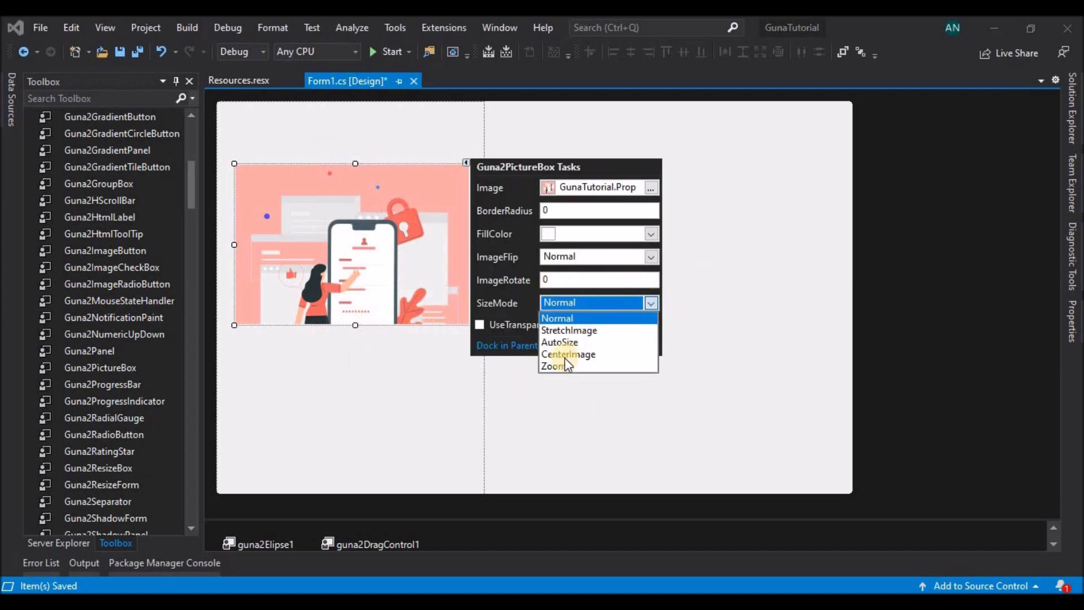
left_click(563, 363)
mouse_move(360, 327)
left_mouse_down()
mouse_move(364, 436)
mouse_move(365, 323)
left_mouse_up()
key("Left")
key("Left")
left_click_drag(365, 324, 365, 323)
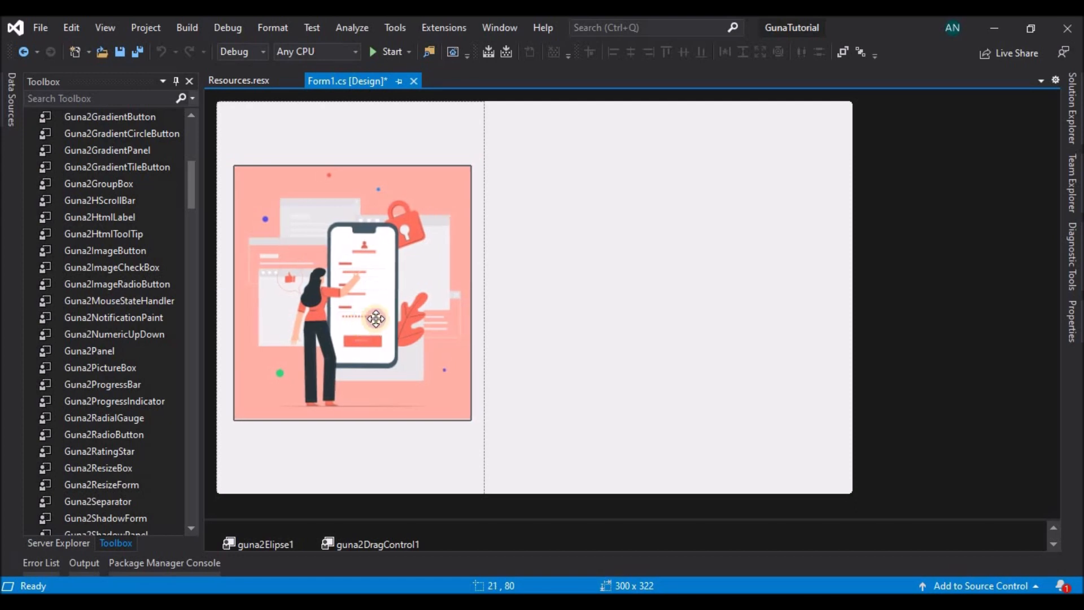
Set the docked panel's BackColor to 255, 177, 164
left_click(420, 127)
left_click(1069, 319)
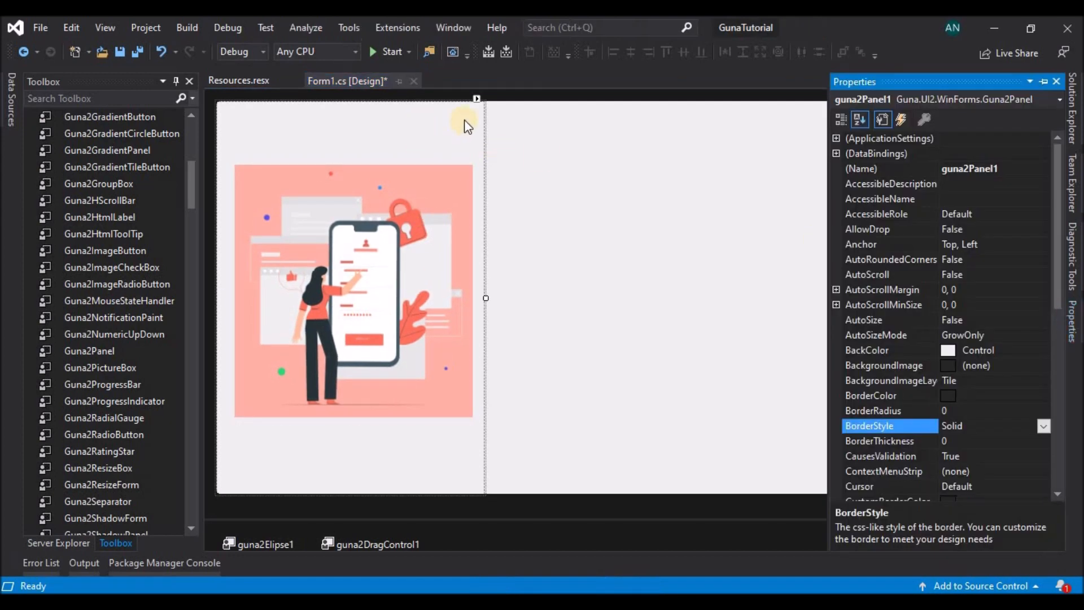
left_click(476, 98)
left_click(477, 98)
left_click(436, 127)
left_click(1069, 315)
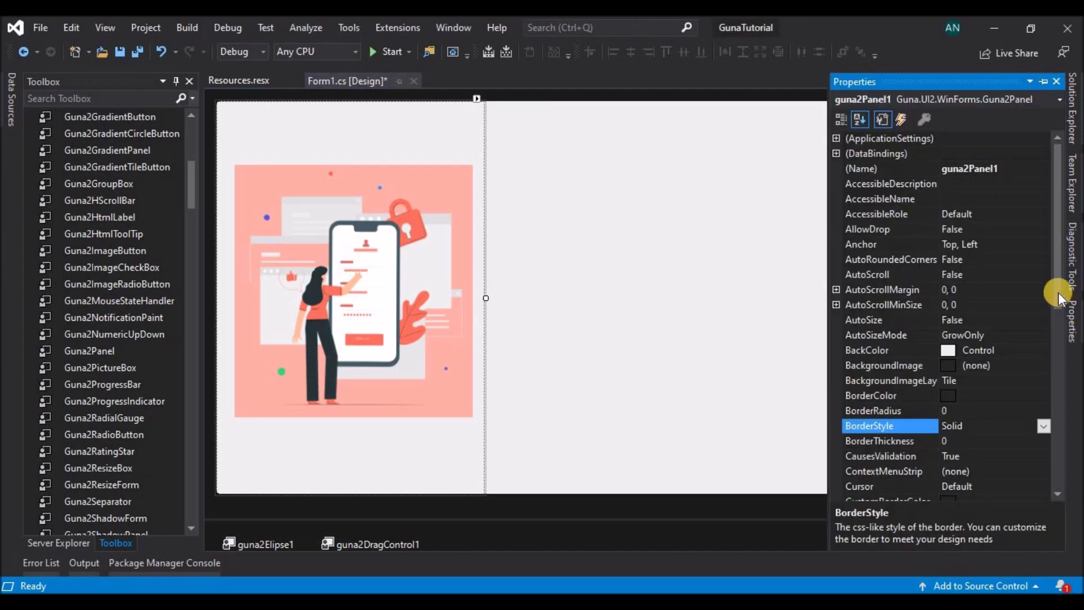
scroll(1059, 300, "down", 1)
left_click(1036, 319)
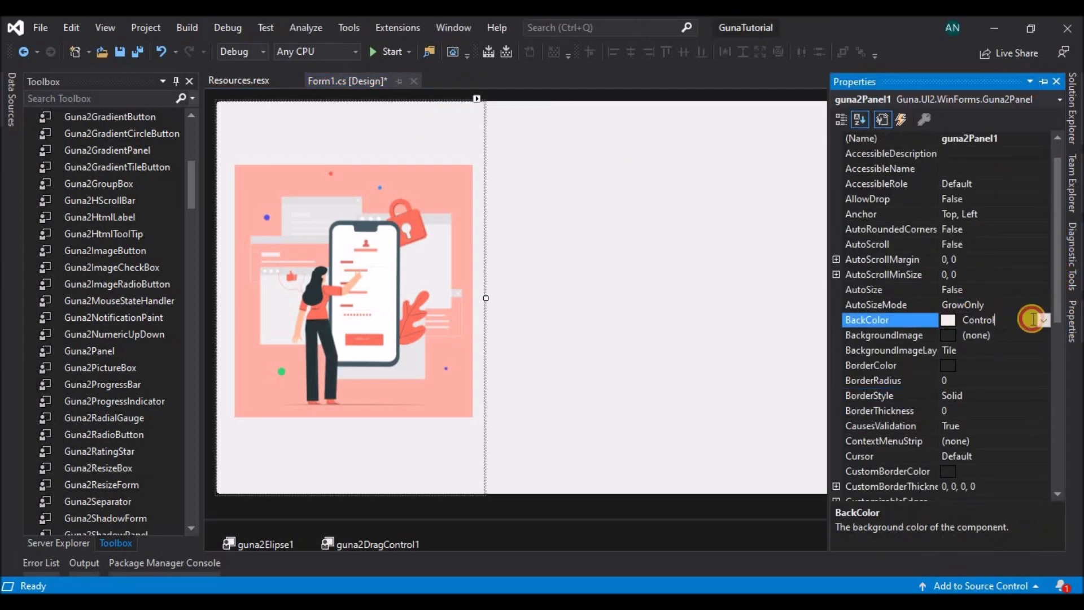
left_click(1043, 320)
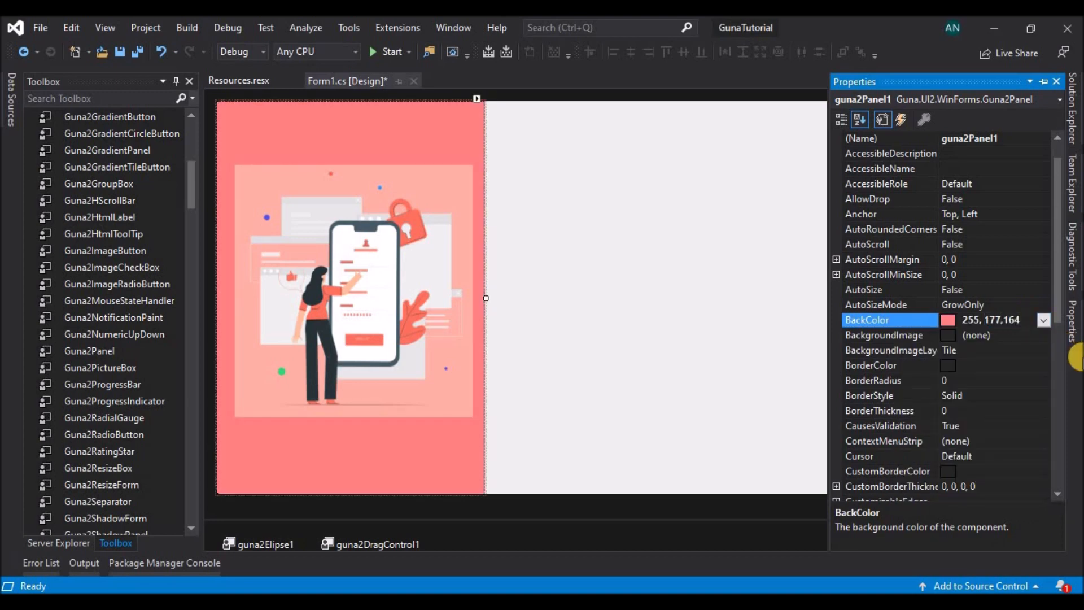
left_click(1028, 334)
Give the form a white background and narrow it to about 739 px
left_click(506, 324)
left_click(354, 330)
left_click(630, 307)
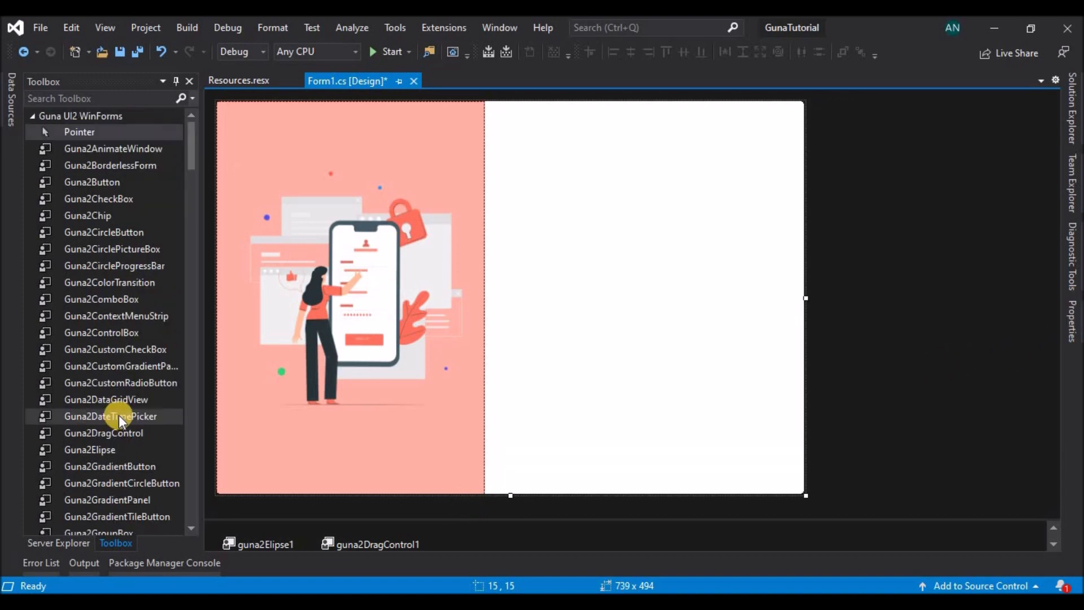
Add a Guna2HtmlLabel to the coloured panel, just below the illustration
scroll(119, 412, "down", 15)
scroll(122, 399, "up", 8)
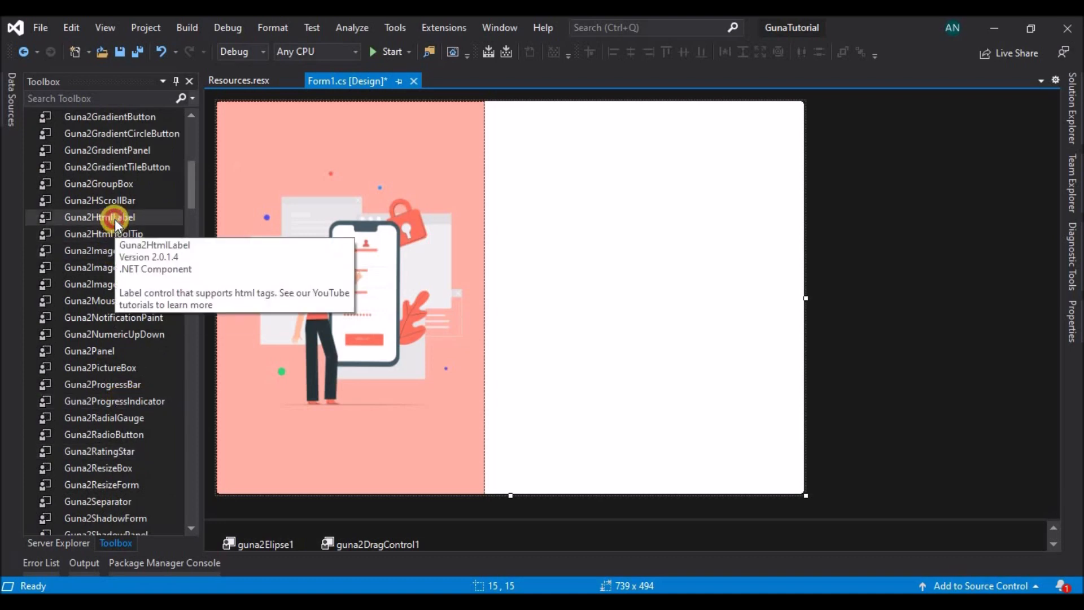
left_click(114, 220)
left_click_drag(266, 429, 440, 469)
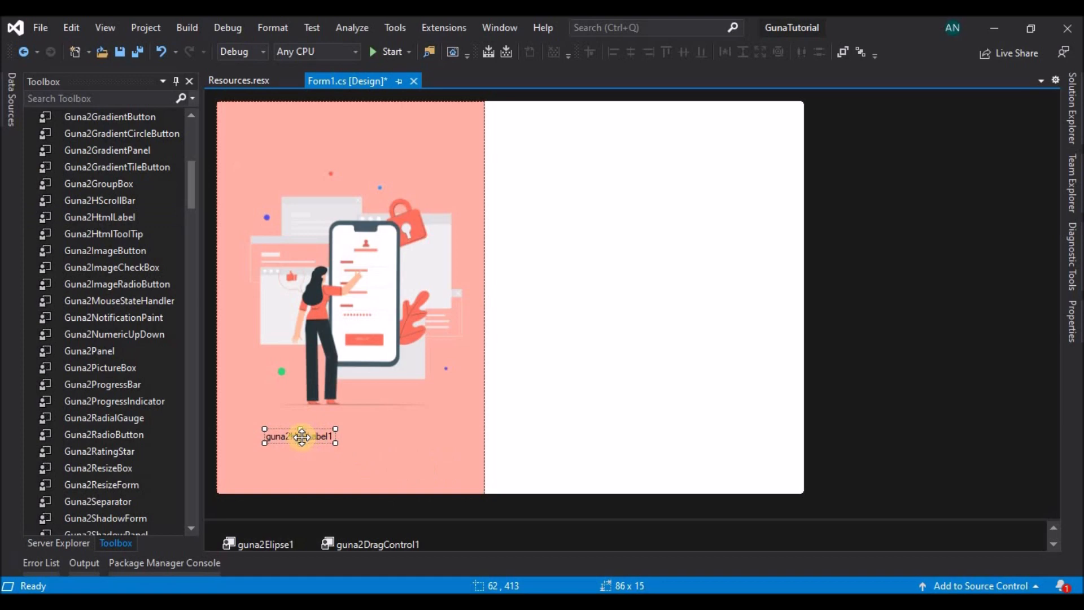
Set the ForeColor of the HTML label below the illustration to White
left_click(1073, 328)
left_click_drag(1059, 300, 1034, 361)
left_click(994, 365)
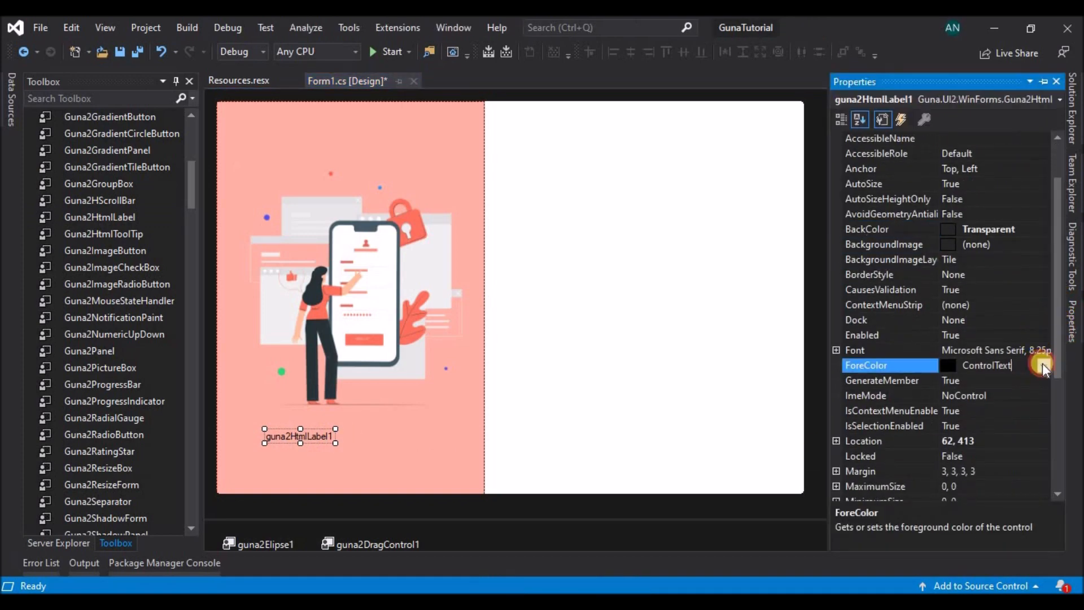
left_click(1043, 365)
left_click(912, 384)
left_click(900, 398)
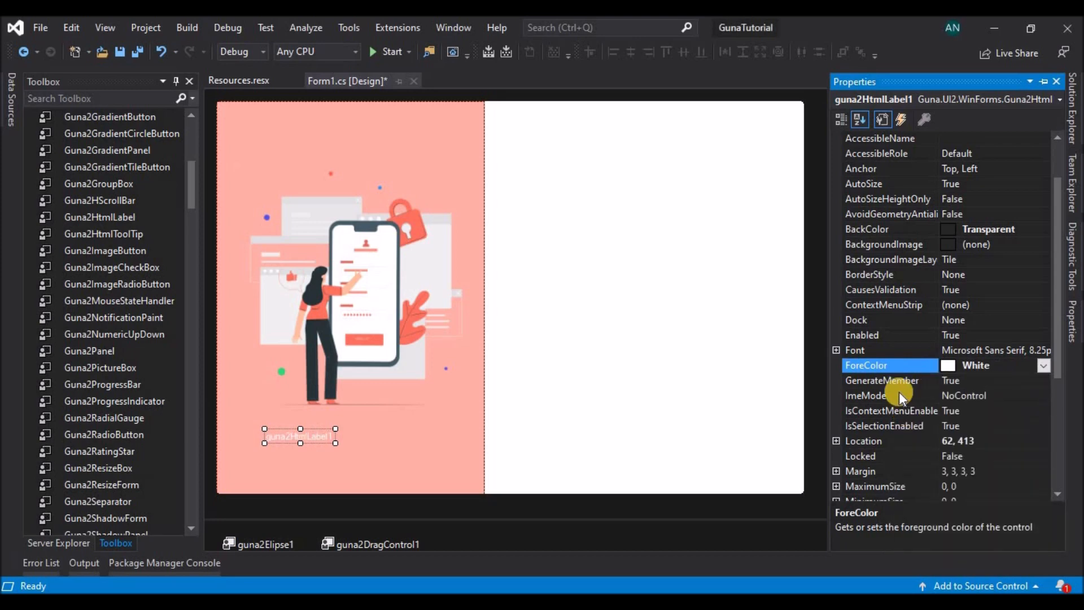
Set the HTML label's font to Segoe UI, size 12, bold
left_click(836, 350)
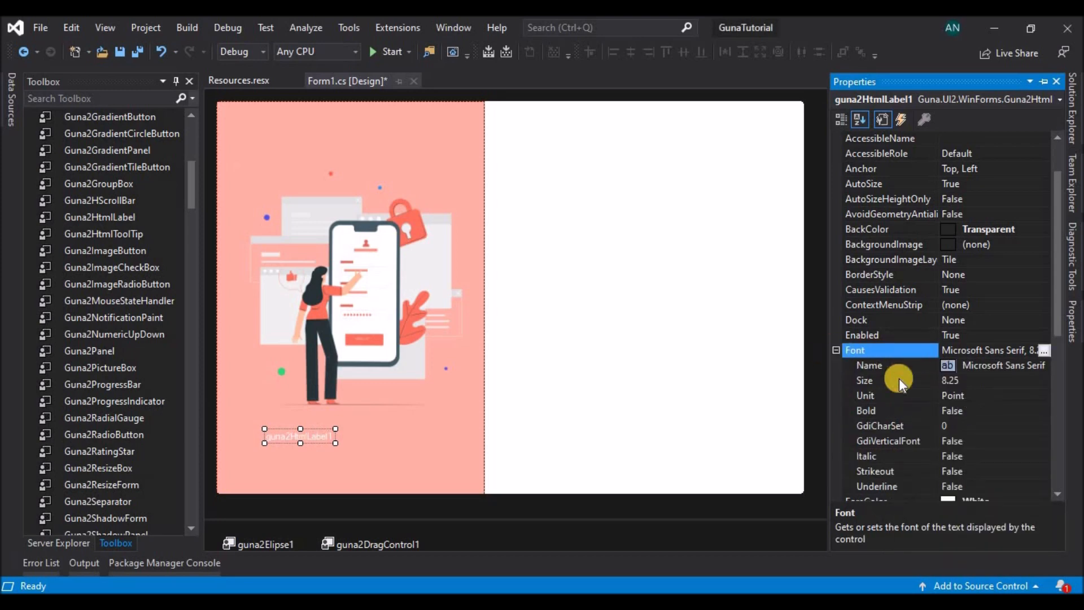
left_click(1002, 367)
left_click(1044, 366)
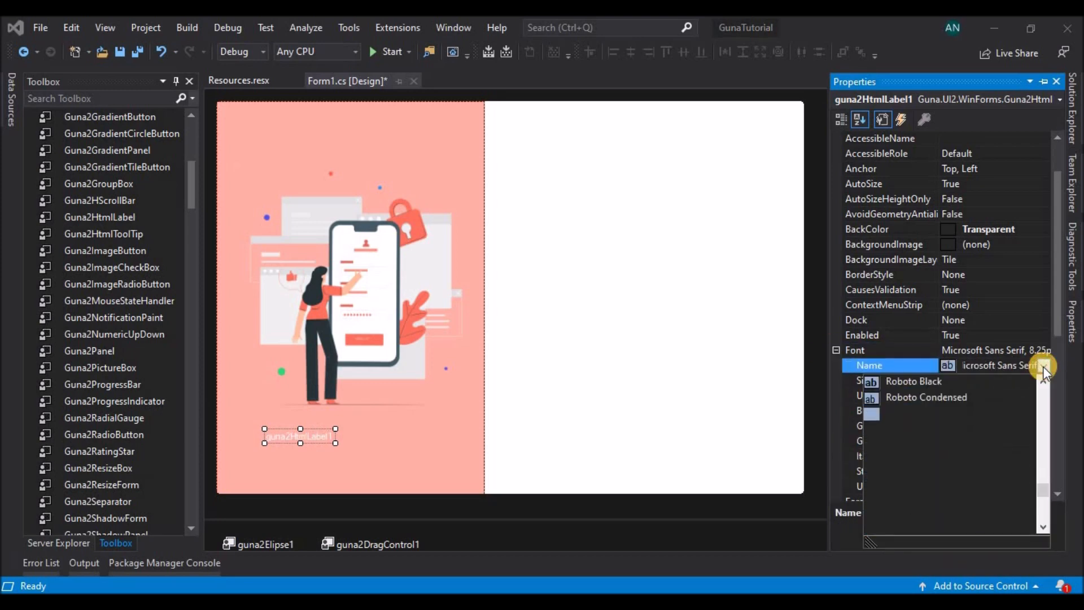
scroll(967, 466, "down", 2)
left_click(927, 494)
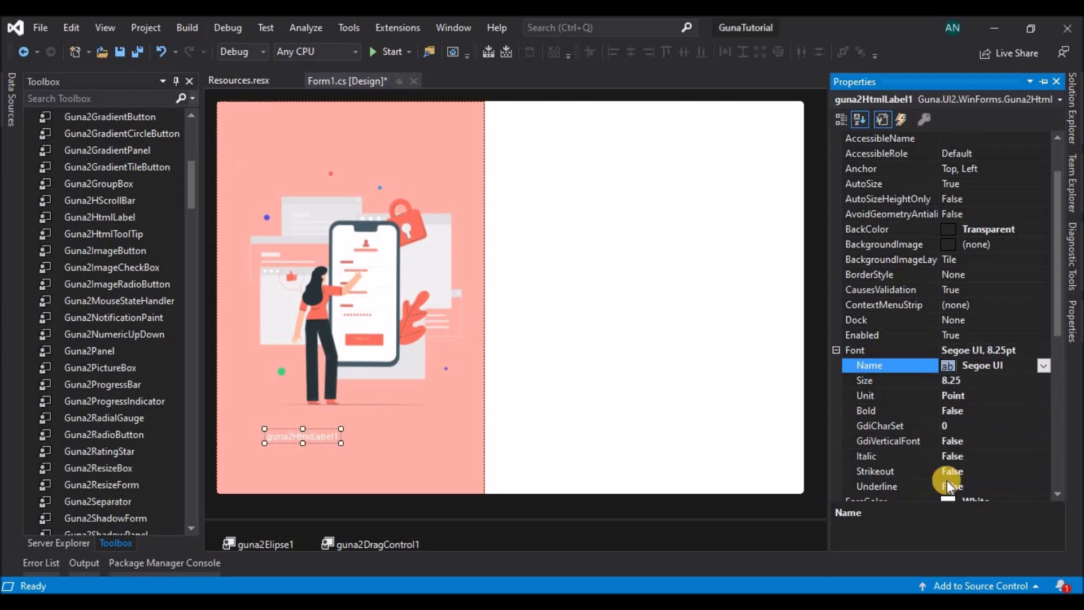
left_click(930, 381)
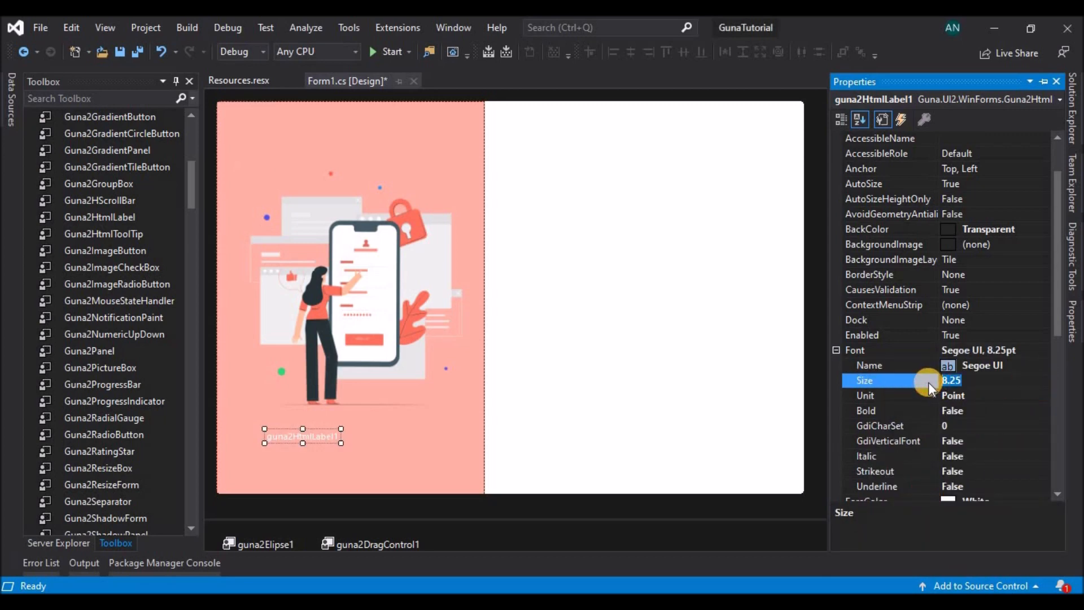
type("12")
left_click(978, 393)
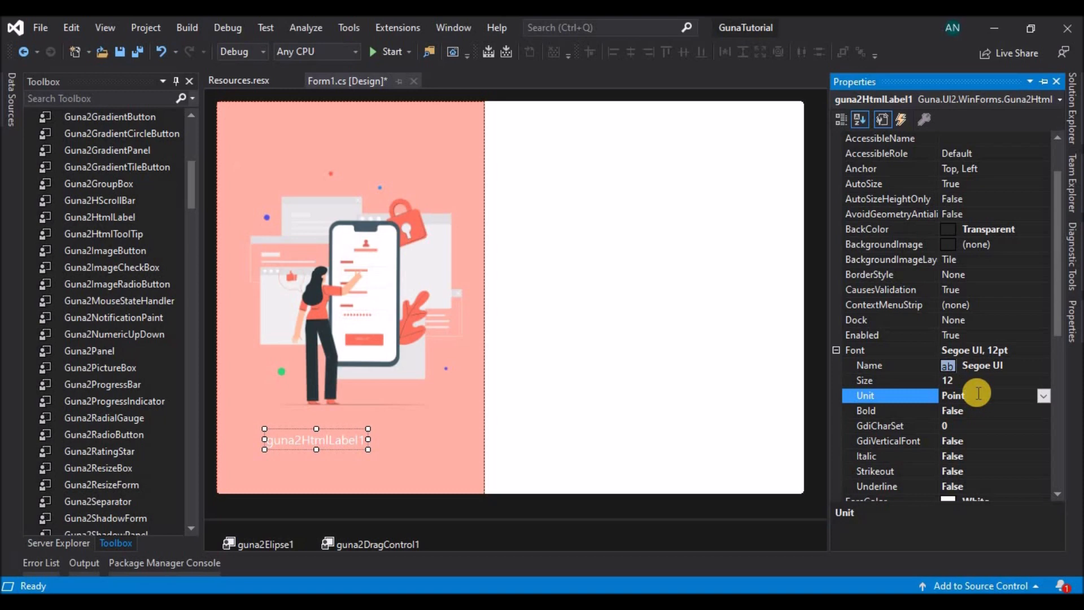
double_click(979, 410)
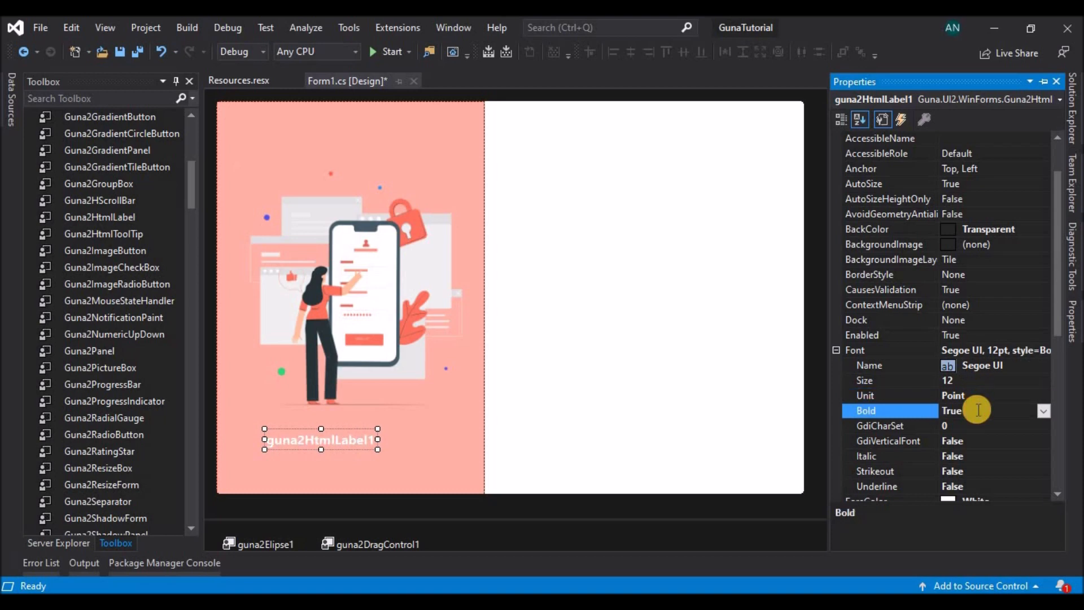
left_click(322, 443)
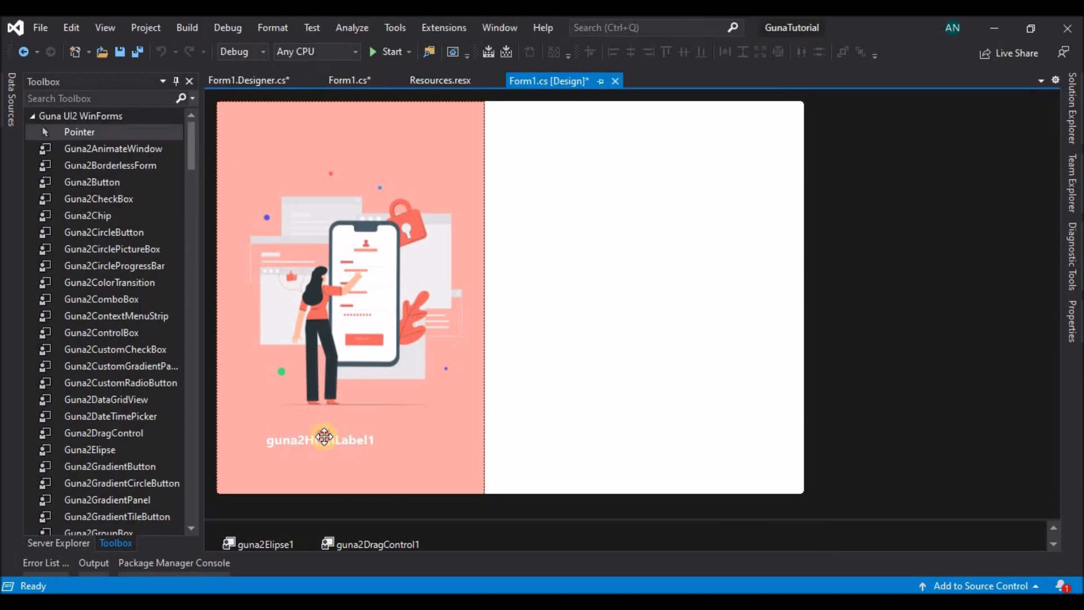
Set the caption label's text to "Start for free and get" and "attractive offers" on two lines, and shift the label to fit within the coloured panel
left_click(322, 440)
left_click(1072, 322)
left_click(1000, 486)
left_click(909, 492)
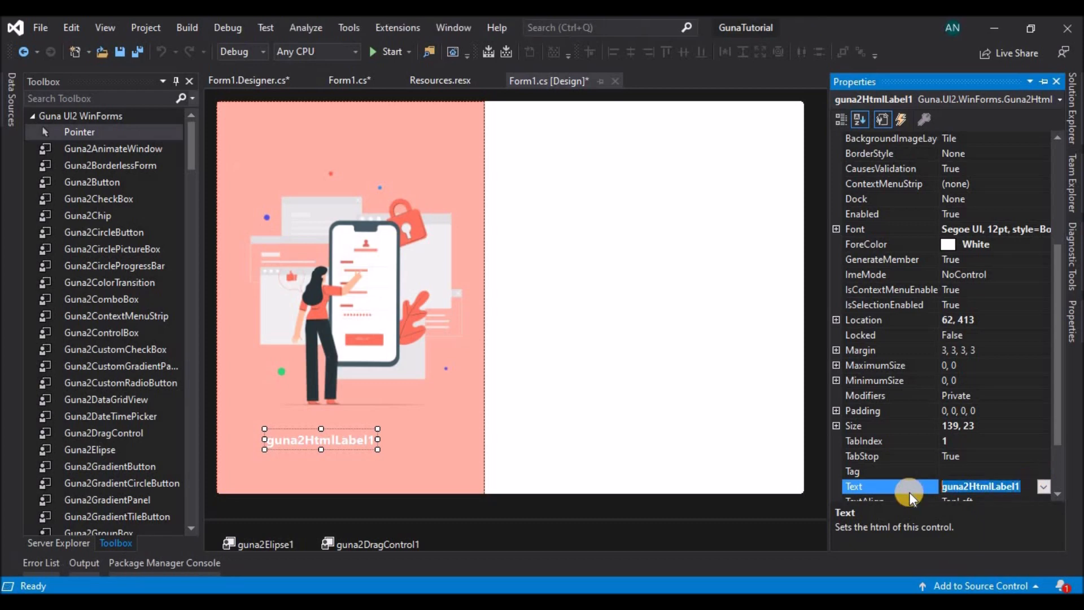
left_click(1044, 487)
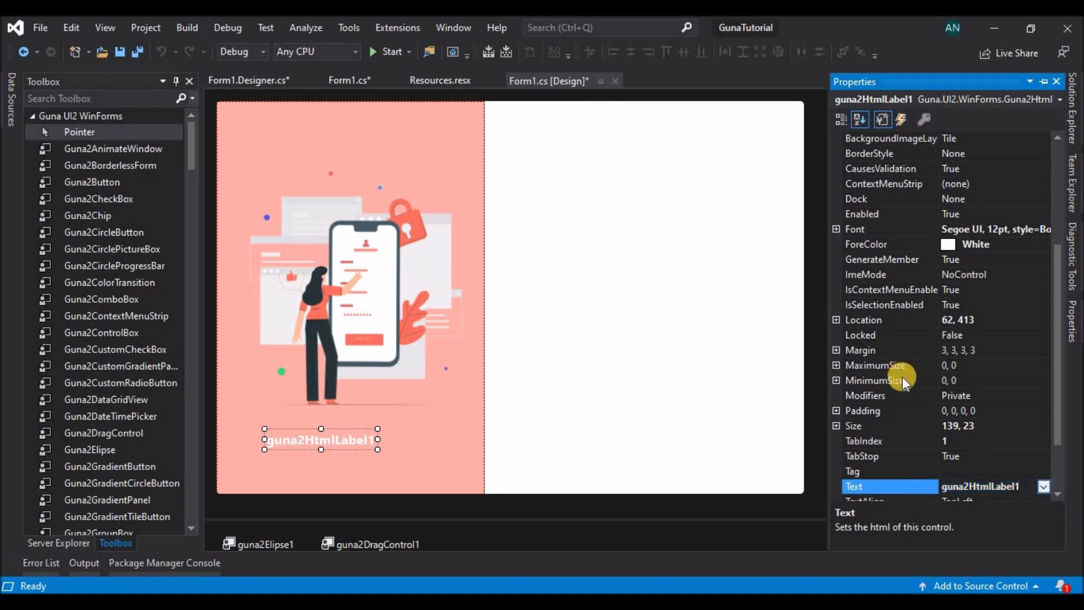
left_click_drag(942, 426, 700, 373)
type("Start for free and get")
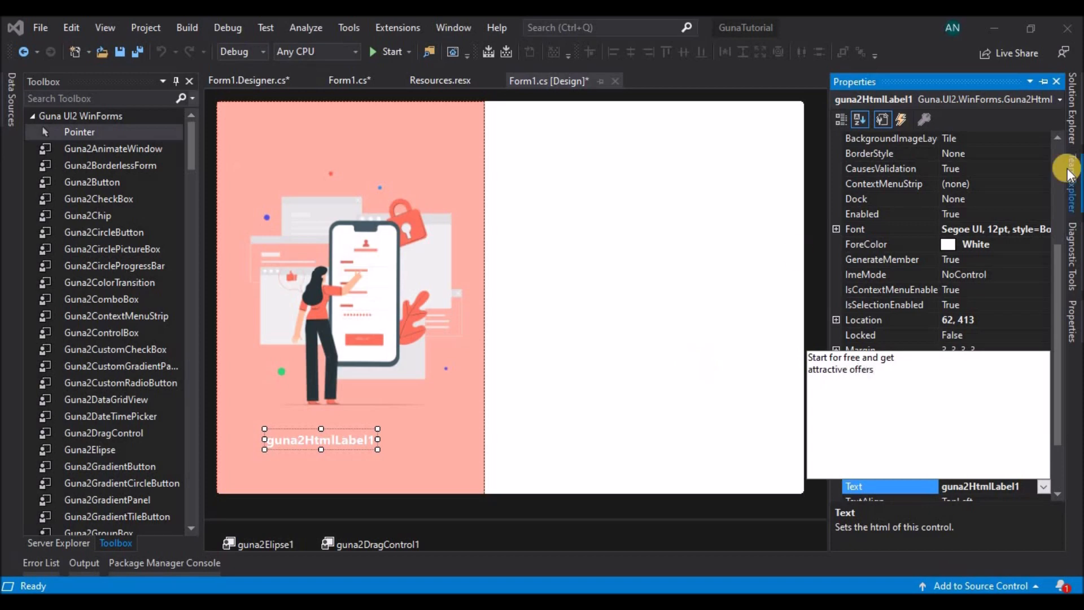
left_click(807, 430)
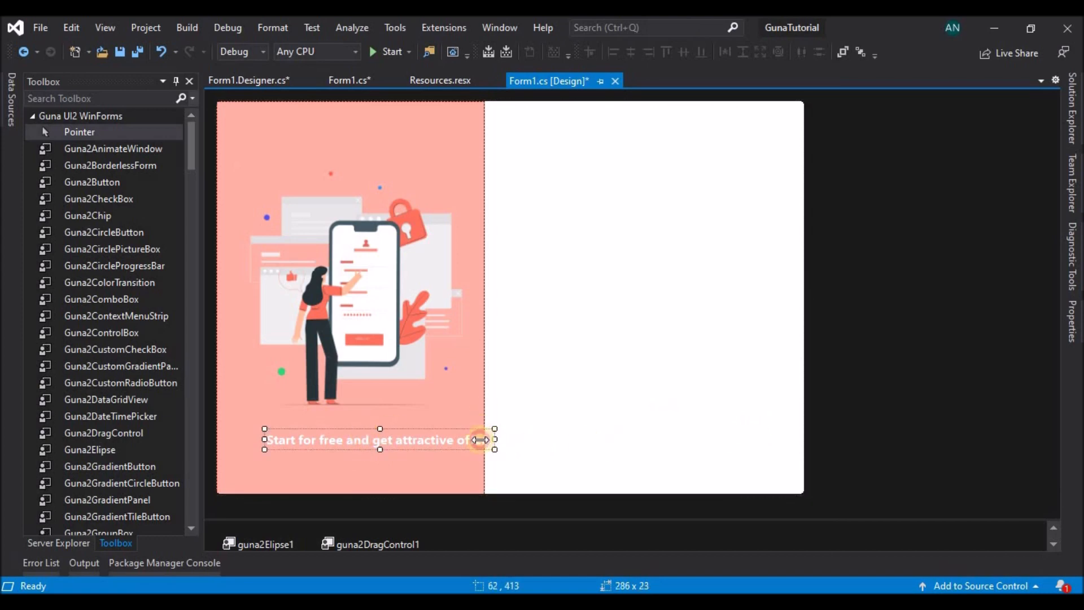
left_click_drag(429, 438, 409, 433)
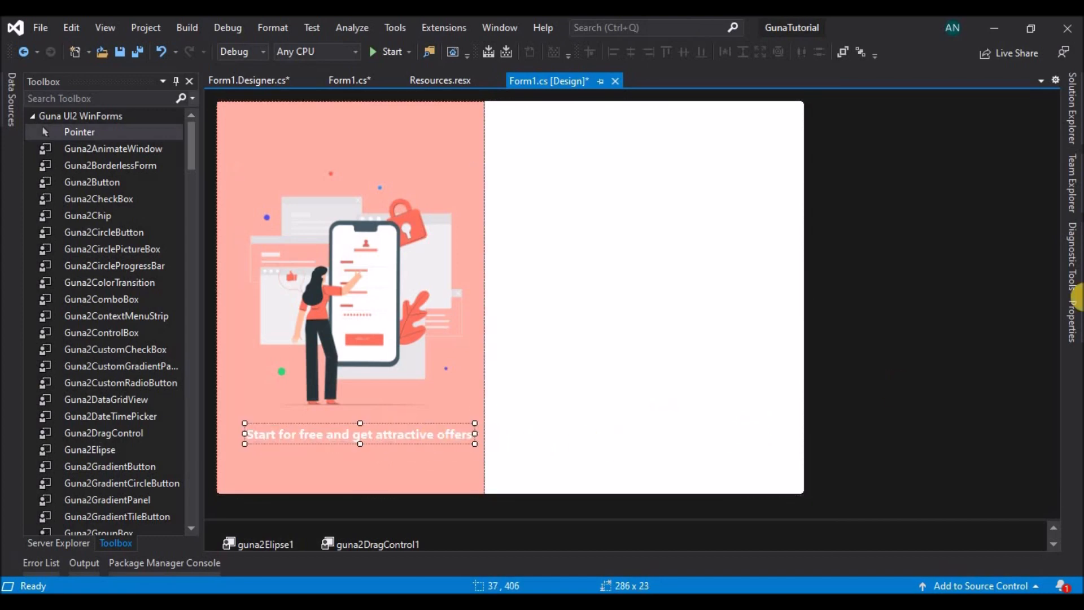
Set the caption label's TextAlign to MiddleCenter
left_click(1071, 320)
left_click_drag(1058, 405, 1058, 443)
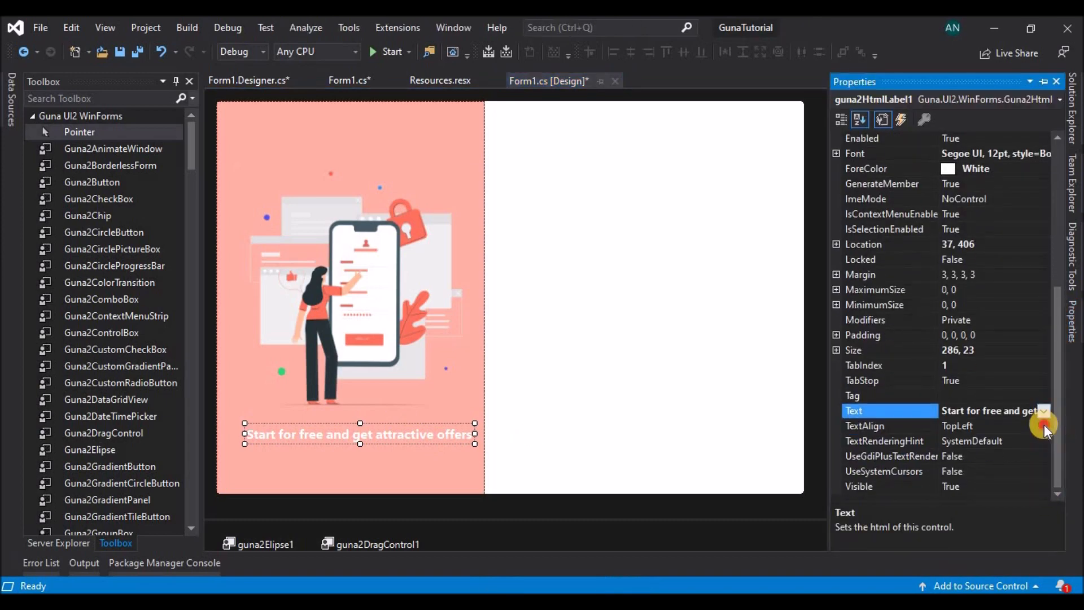
left_click(1040, 426)
left_click(1044, 427)
left_click(995, 472)
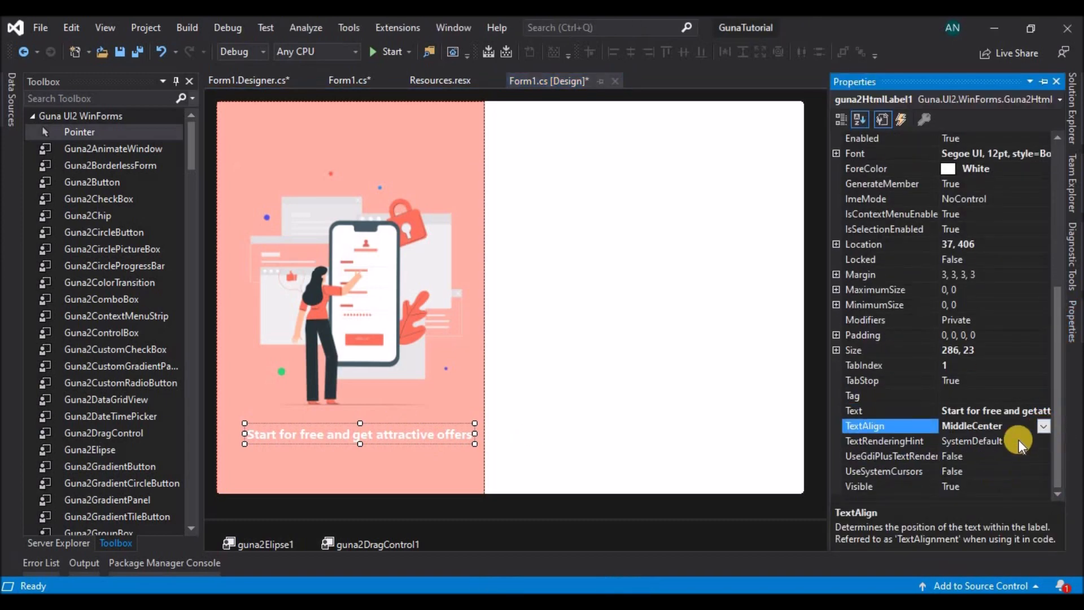
Shorten the caption label's text to "Start for free and get" and centre the label beneath the illustration at about 91, 394
left_click(1036, 411)
left_click(1043, 411)
left_click_drag(890, 439, 809, 441)
key("BackSpace")
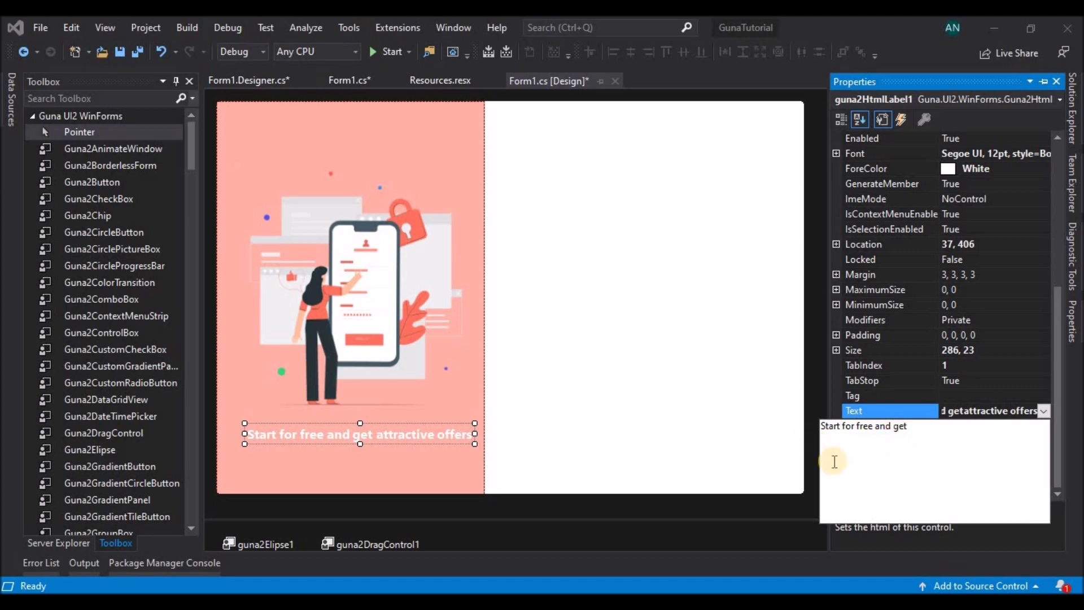
left_click(743, 431)
left_click_drag(346, 436, 389, 433)
Duplicate the "Start for free and get" label and place the copy directly below it at about 91, 423
right_click(386, 428)
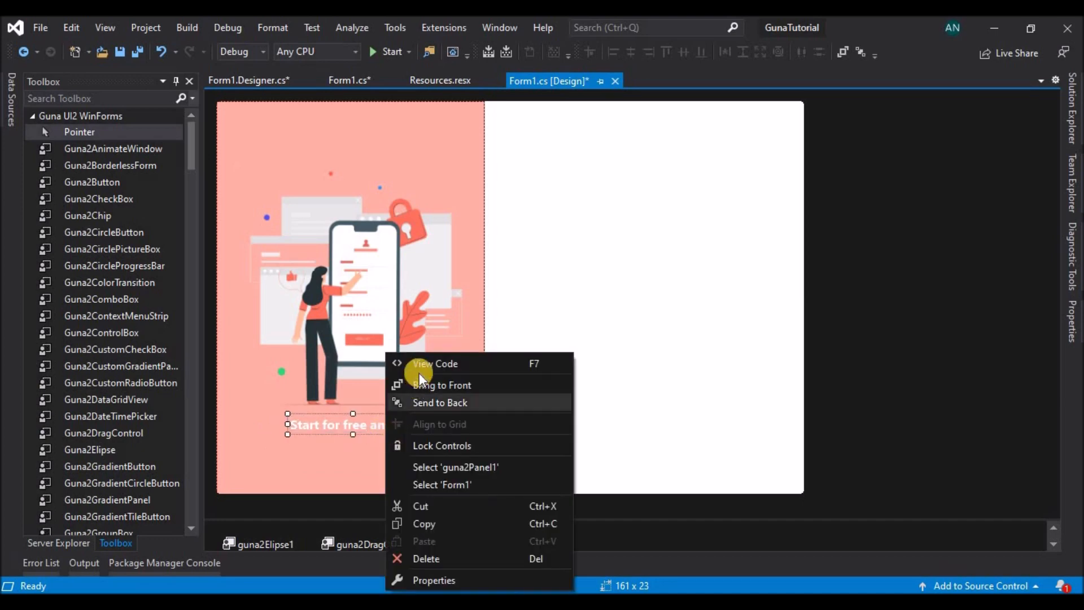
left_click(428, 520)
key("ctrl+v")
left_click_drag(376, 314, 375, 451)
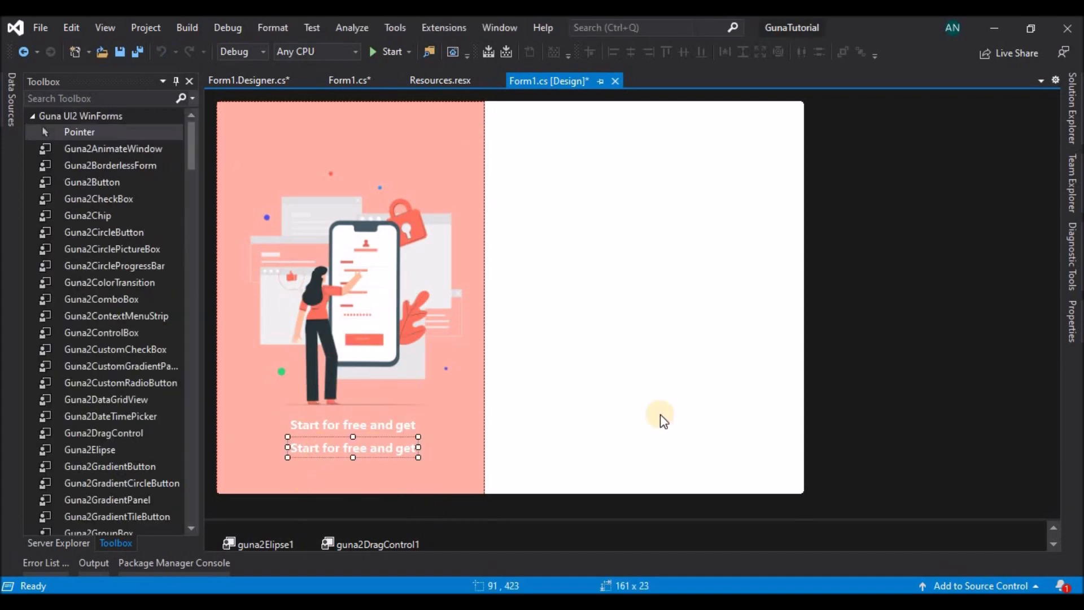
Set the text of the lower caption label to "attractive offers"
left_click(1071, 322)
left_click(994, 486)
left_click(1044, 487)
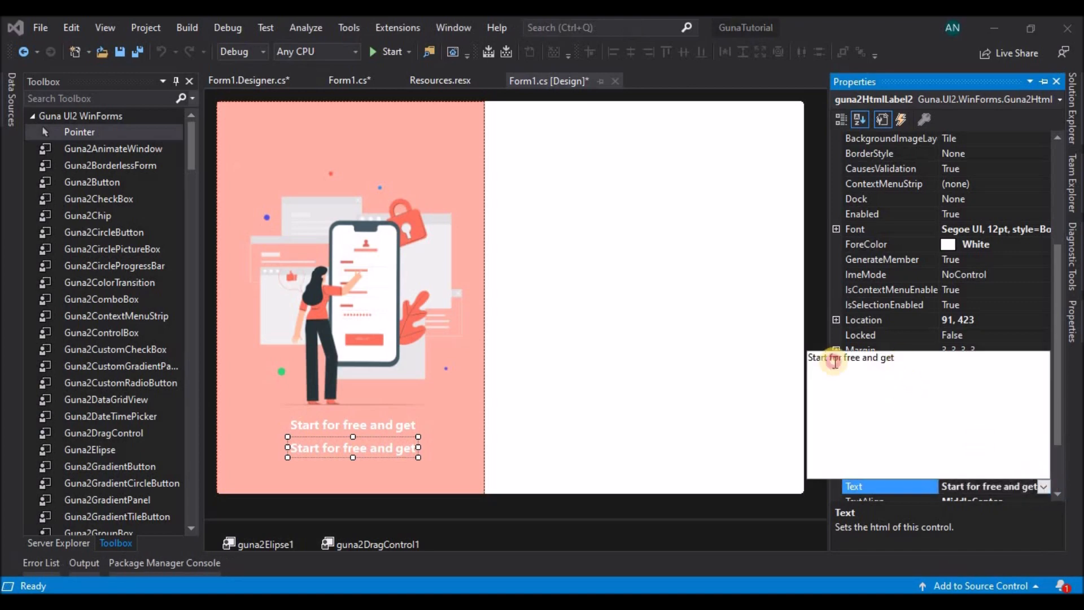
key("ctrl+a")
type("a")
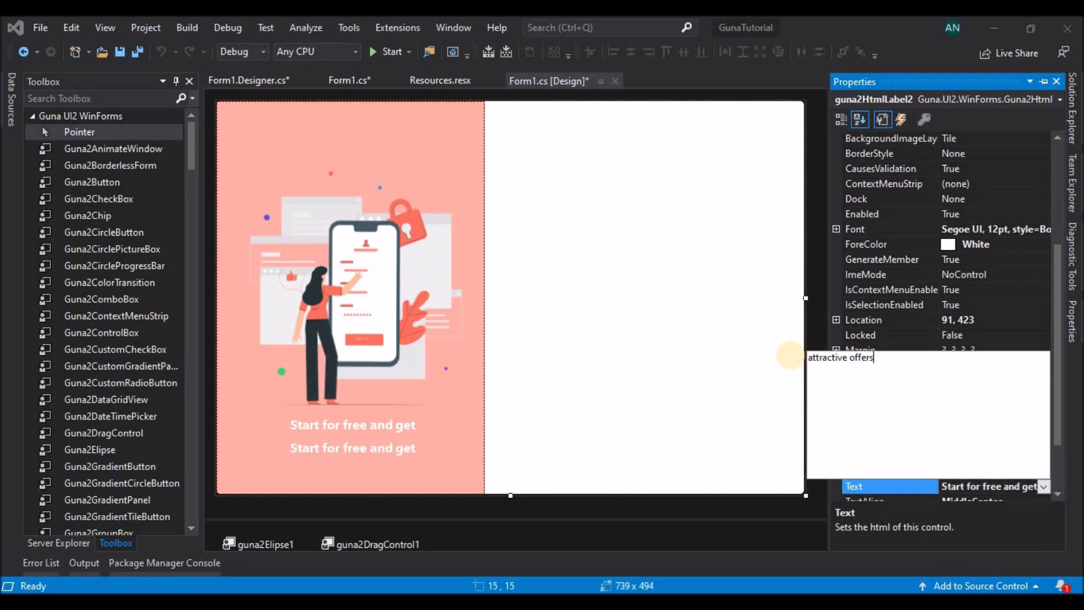
type("ttractive offers")
left_click(621, 367)
Nudge the "attractive offers" label right and up so it sits centred close beneath the first caption line
left_click(320, 449)
key("Right")
key("Right")
key("Right")
key("Right")
key("Right")
key("Right")
key("Right")
key("Right")
key("Up")
key("Up")
key("Up")
key("Up")
key("Up")
key("Up")
key("Up")
key("Up")
left_click(416, 448)
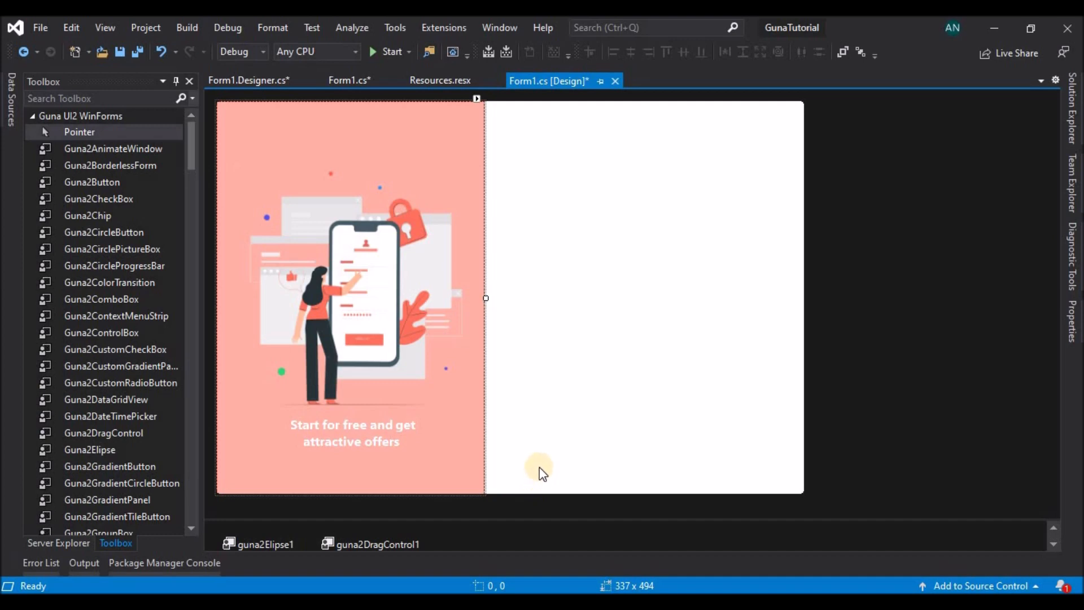
Copy the "Start for free and get" label to the clipboard
left_click(367, 425)
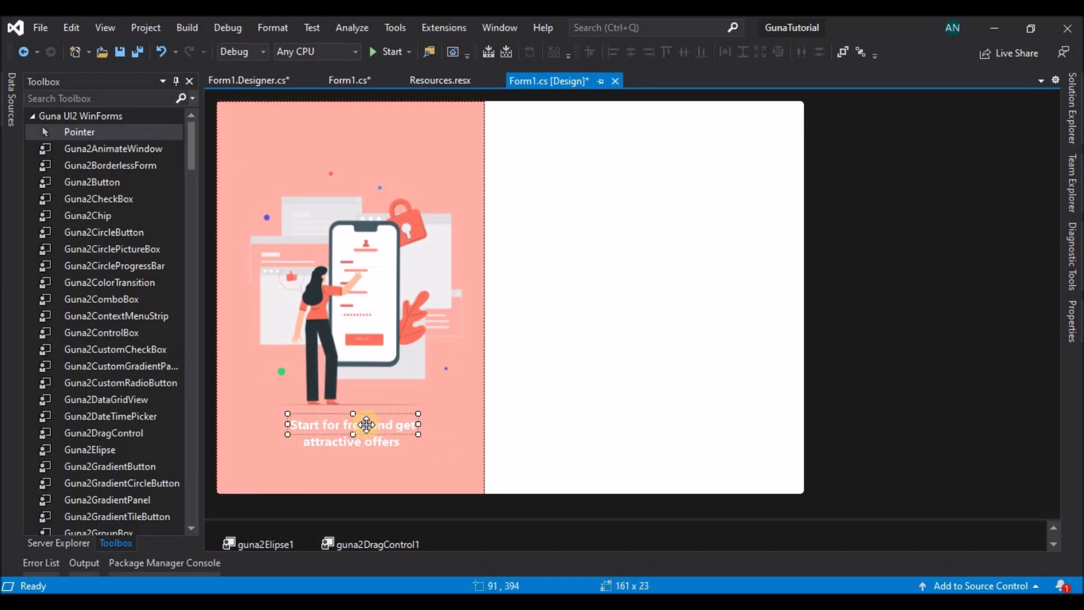
right_click(367, 424)
left_click(410, 522)
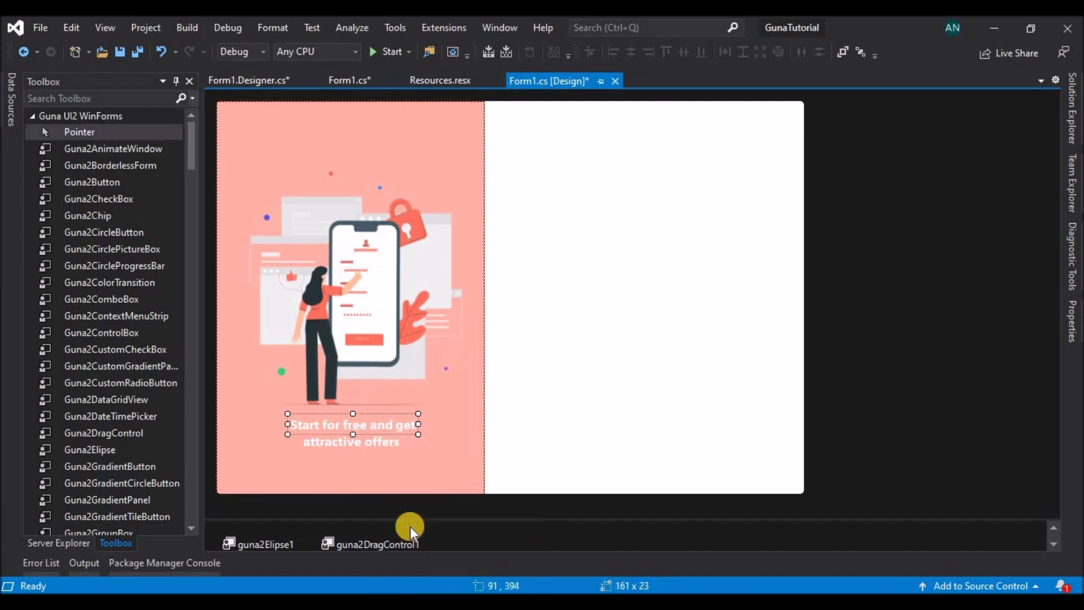
Add a Guna2Panel to the form's empty white area and dock it to fill the remaining space
right_click(603, 217)
left_click(119, 450)
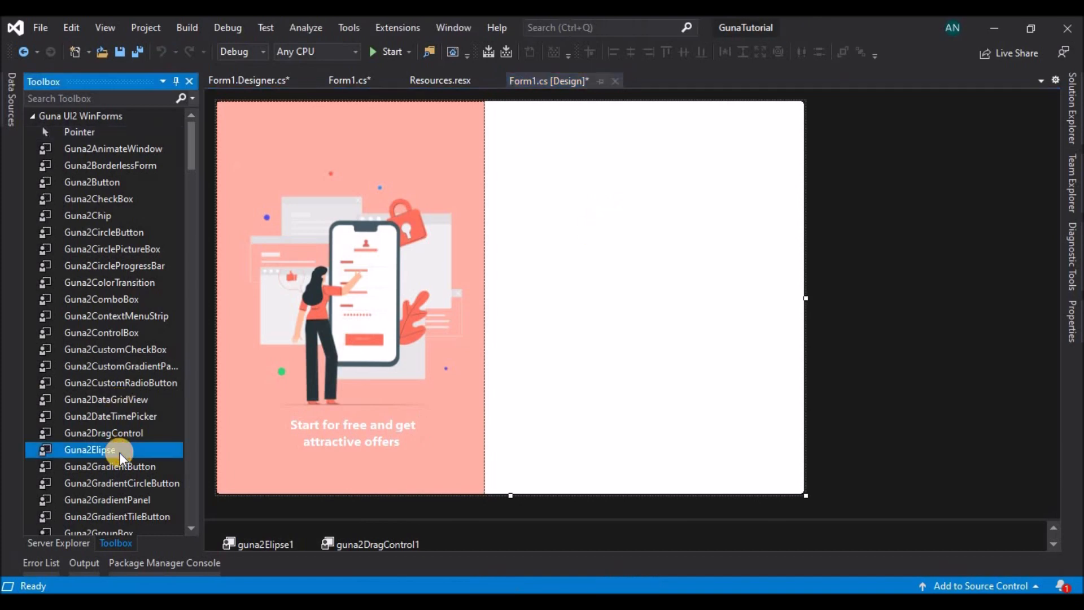
scroll(120, 452, "down", 5)
left_click(113, 451)
left_click(566, 246)
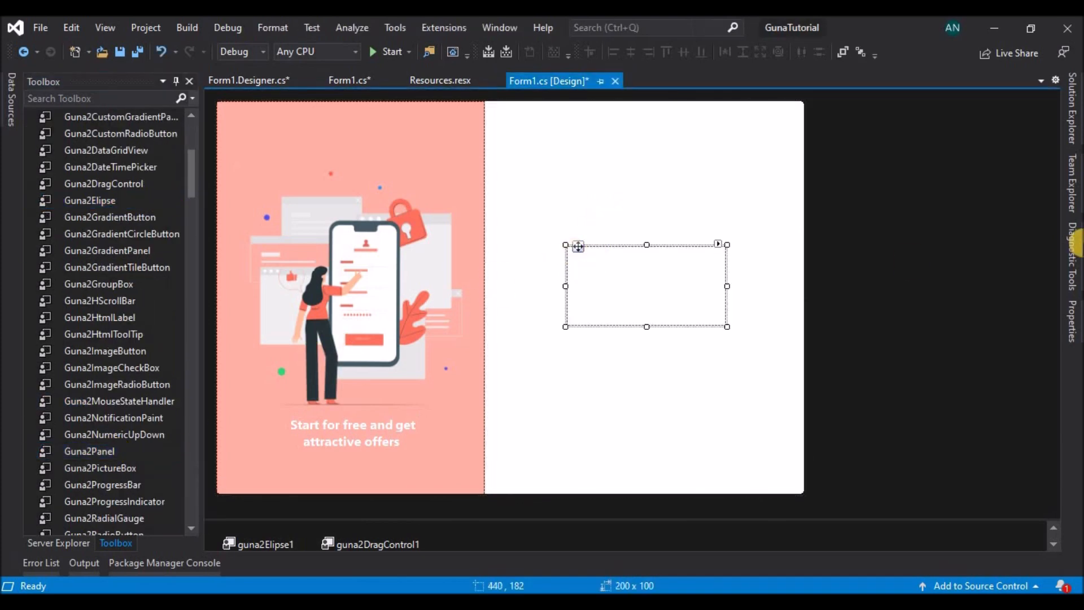
left_click(1073, 323)
left_click(1034, 366)
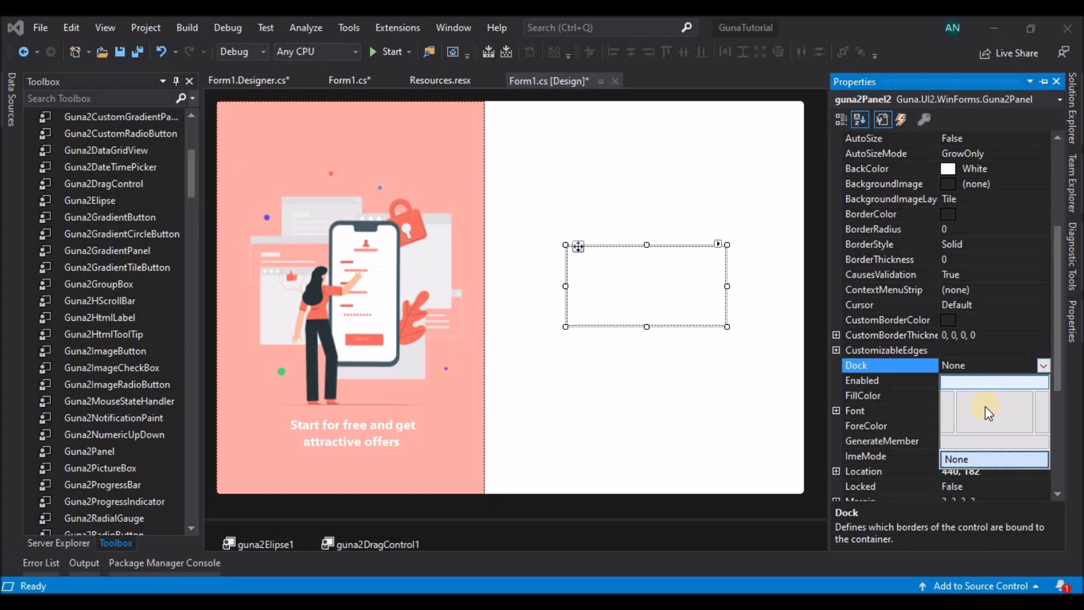
left_click(994, 410)
Paste the copied label into the white panel and place it near the panel's upper-left area at about 68, 46
right_click(556, 208)
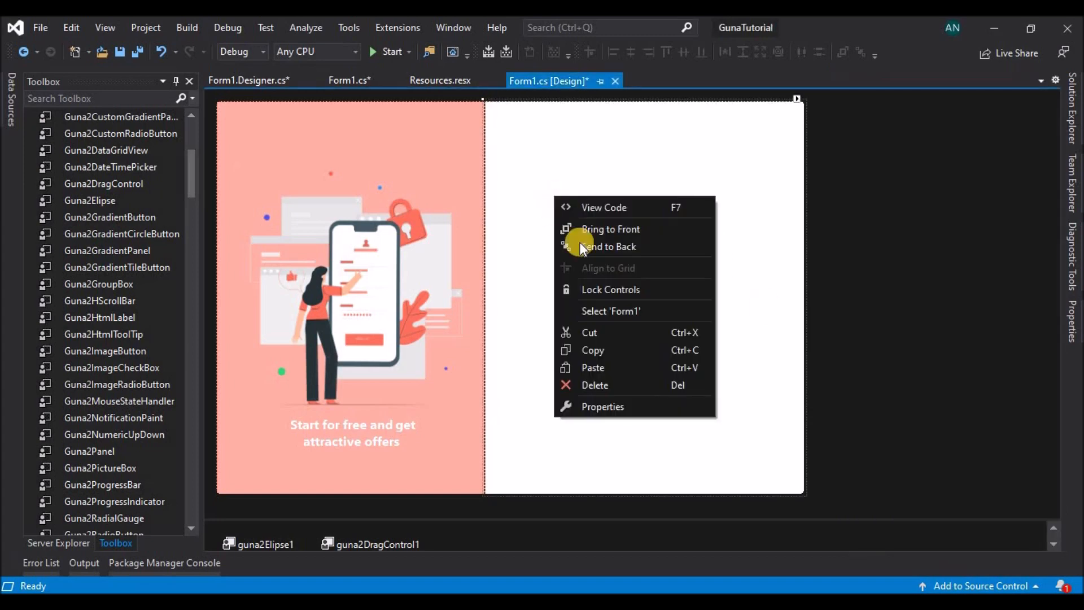
left_click(598, 365)
left_click_drag(605, 300, 563, 149)
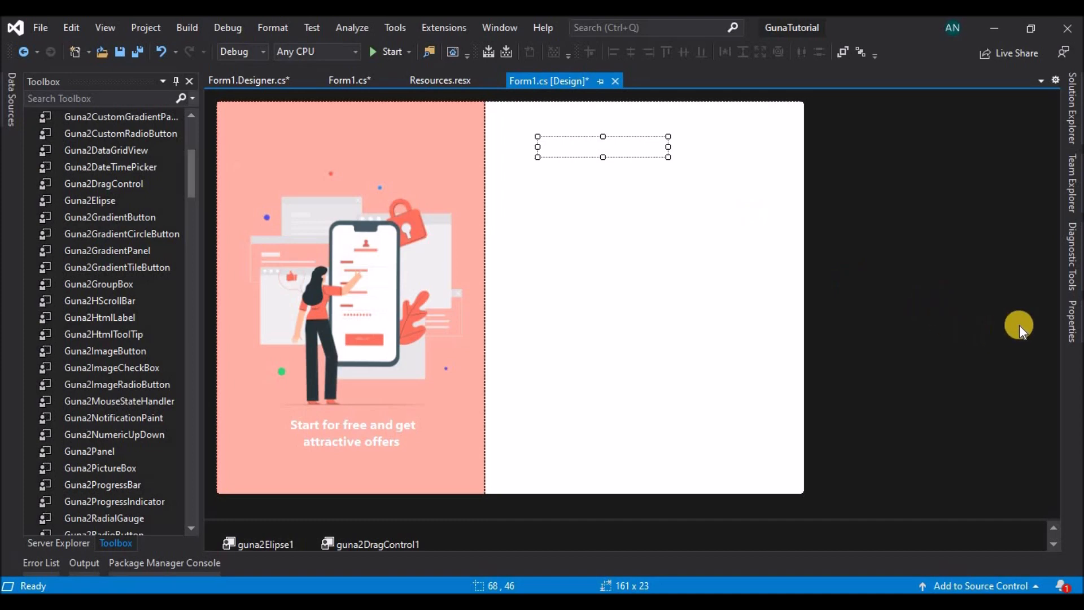
Set the ForeColor of the pasted label in the white panel to Black
left_click(1071, 322)
scroll(1039, 339, "down", 4)
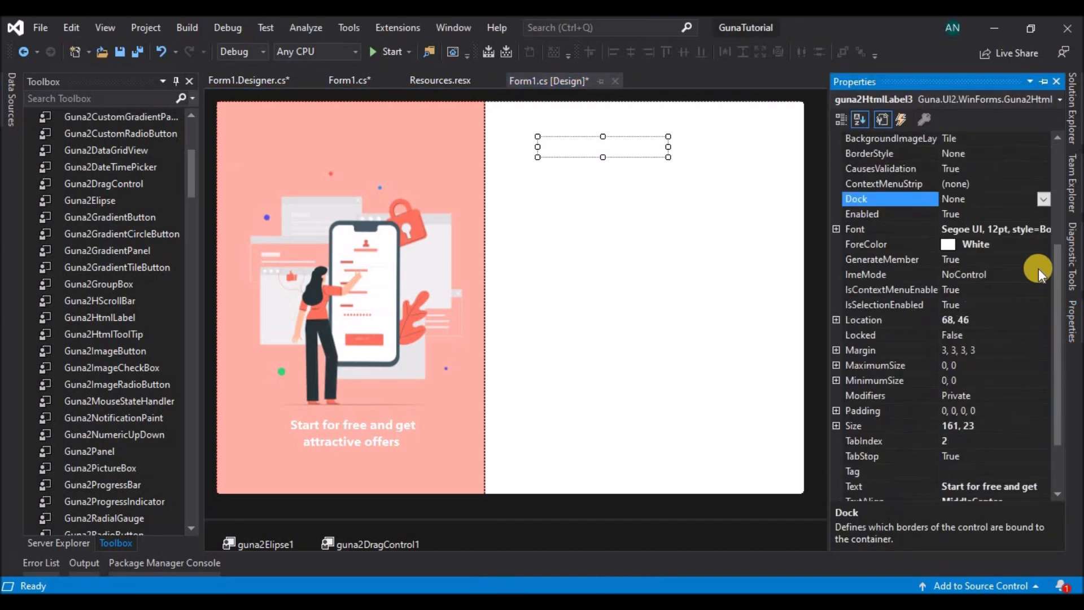
left_click(1043, 244)
left_click(1043, 244)
left_click(921, 292)
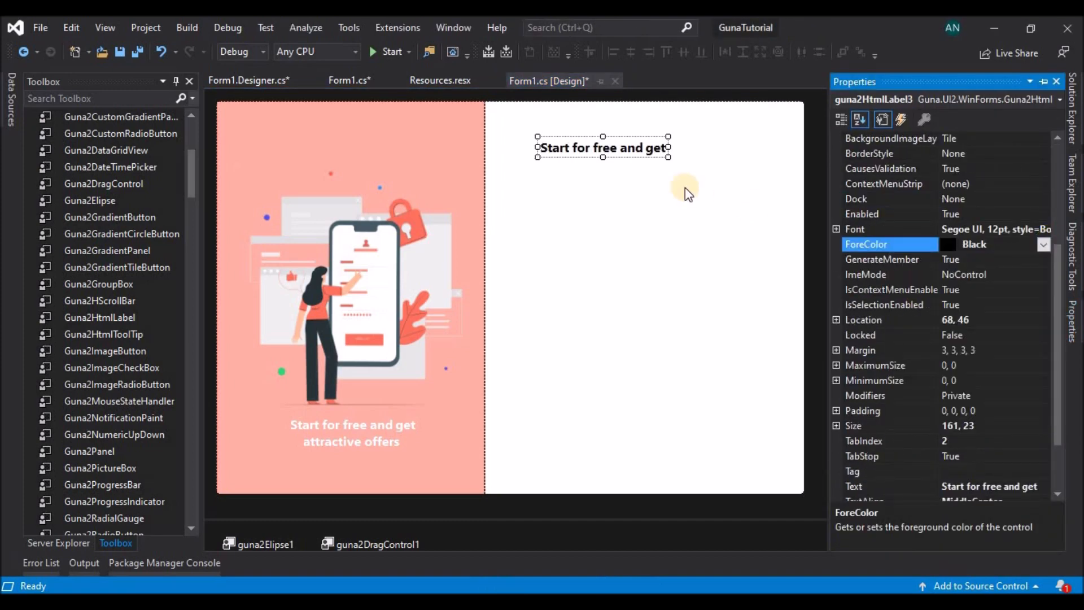
Change the black label's text to "Get started." and move it slightly left to about 60, 46
scroll(1059, 271, "down", 2)
left_click(1041, 412)
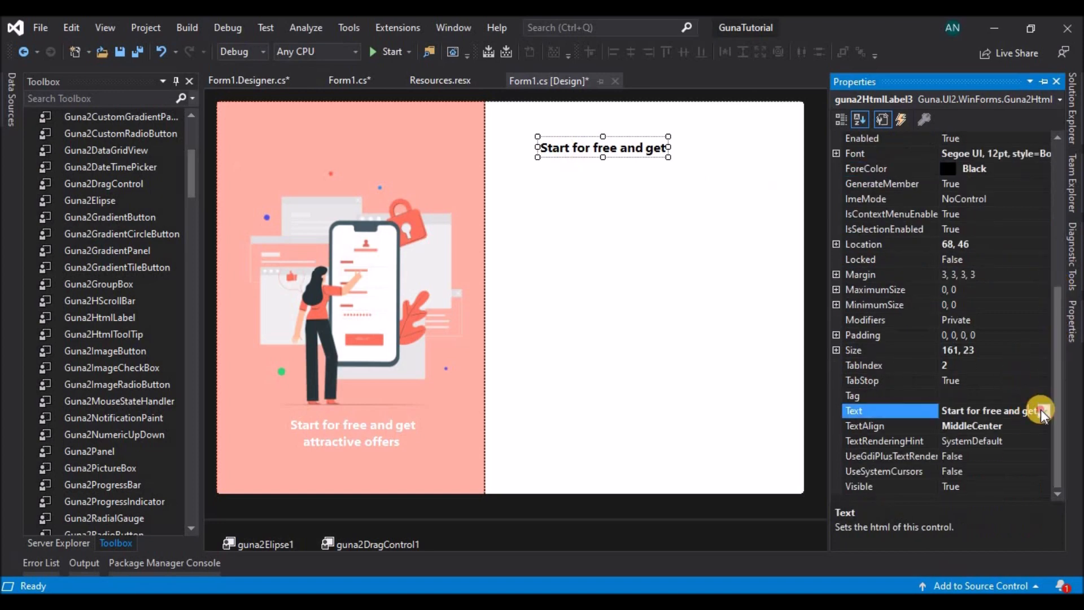
left_click(1043, 411)
left_click_drag(926, 427, 772, 428)
type("Get started")
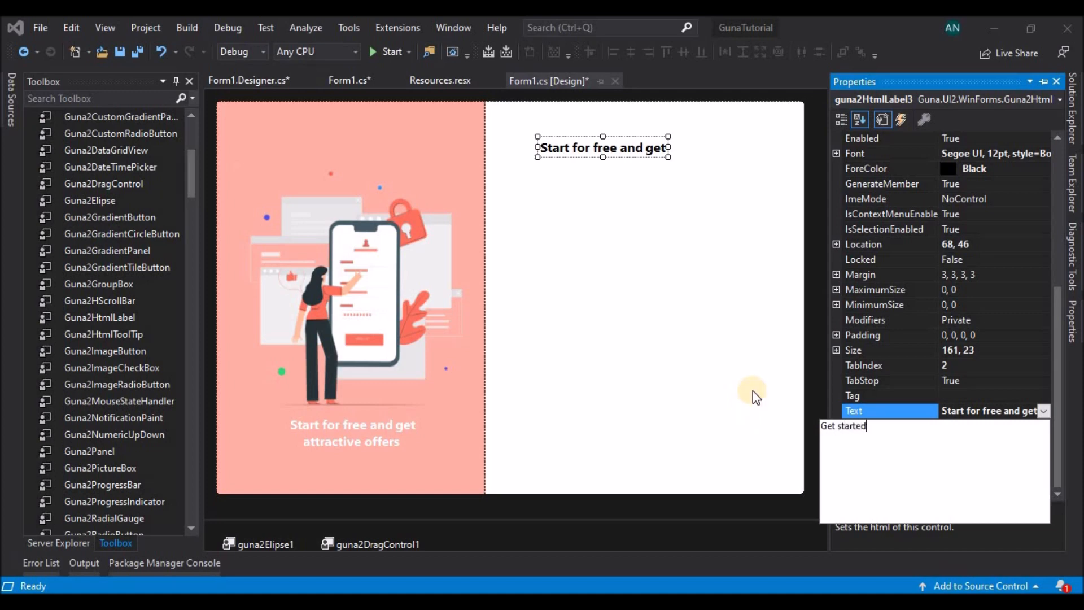
type(".")
left_click(648, 307)
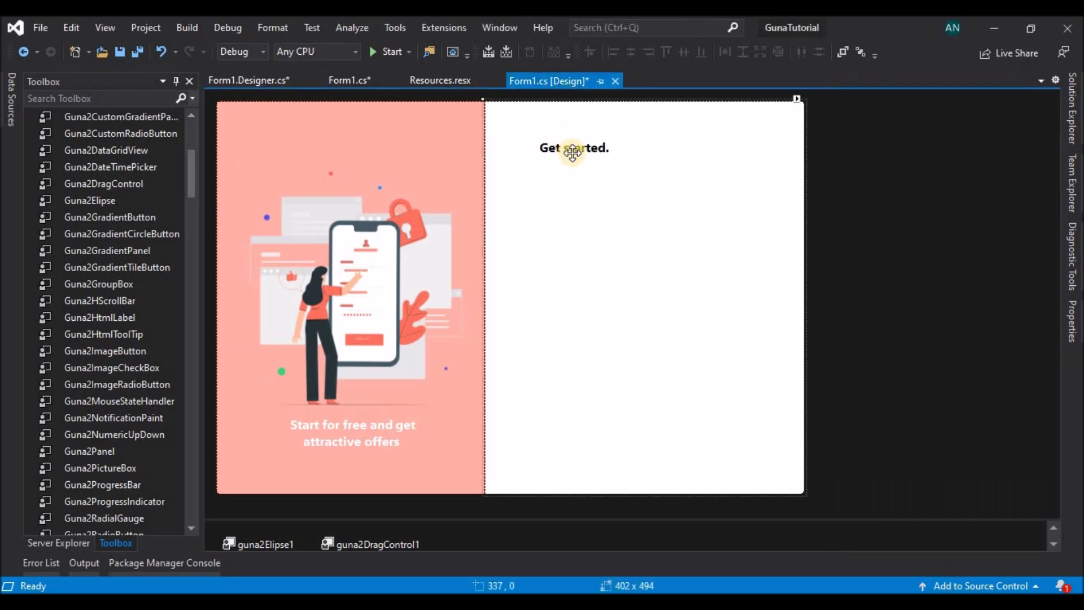
left_click_drag(568, 151, 562, 151)
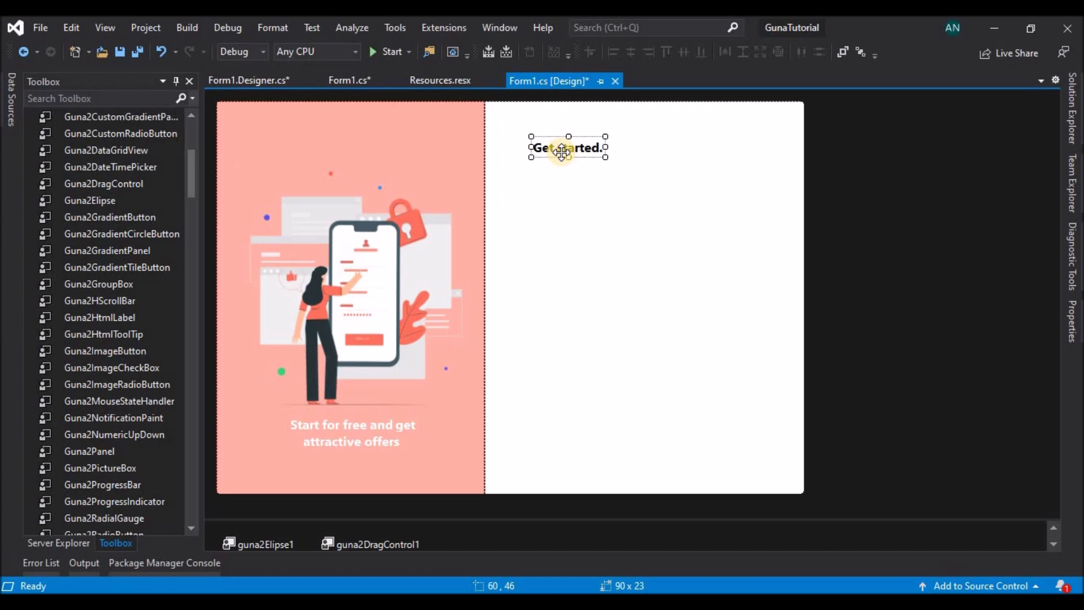
Set the font size of the "Get started." label to 14
left_click(1072, 333)
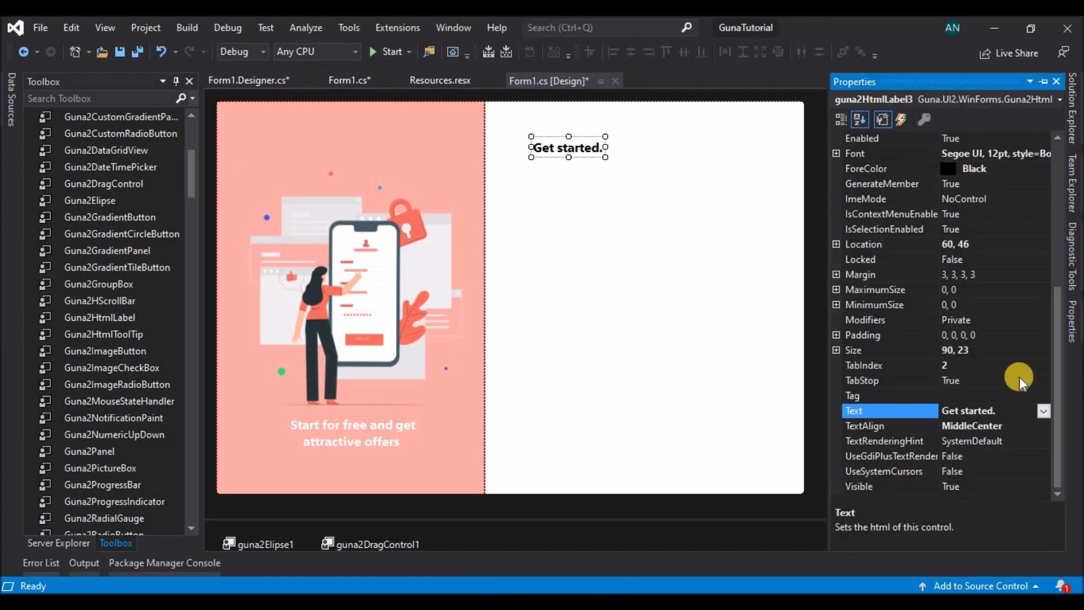
scroll(990, 317, "up", 4)
scroll(990, 317, "down", 4)
scroll(991, 317, "up", 4)
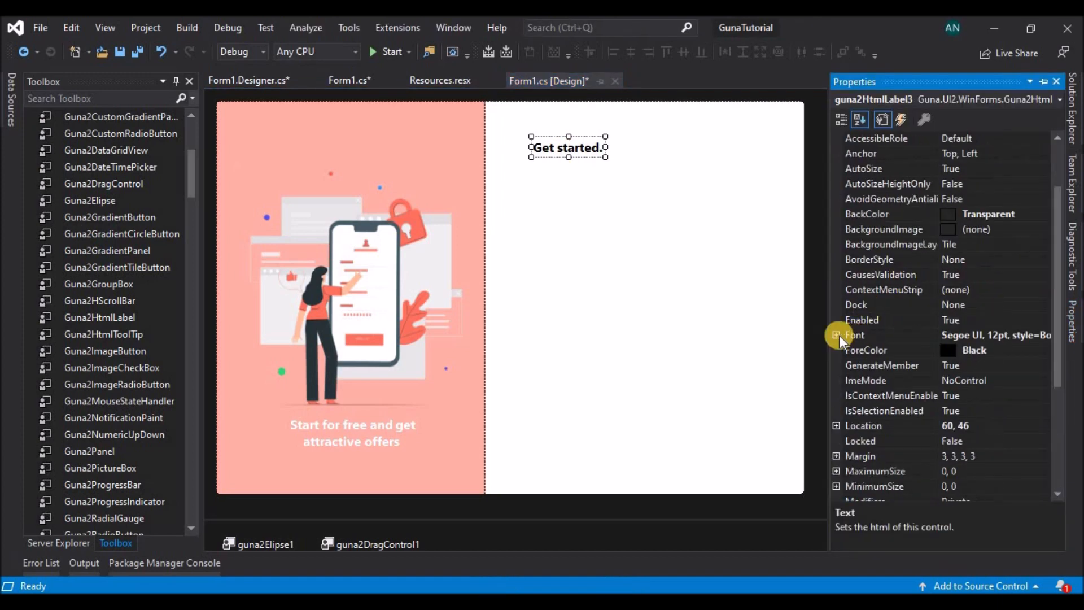
left_click(837, 336)
left_click(970, 367)
type("14")
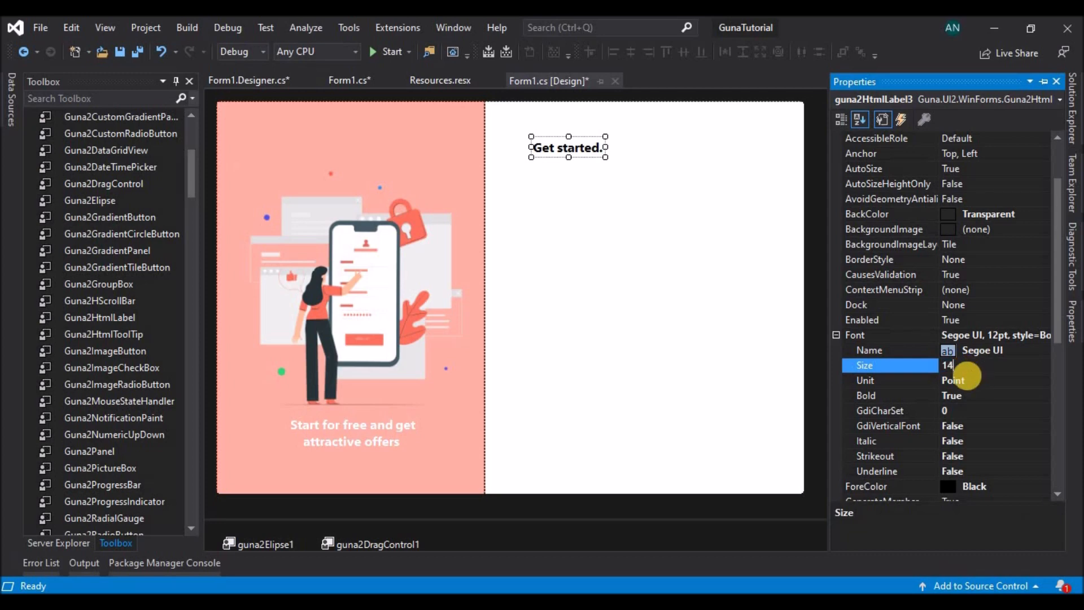
key("Return")
left_click(635, 205)
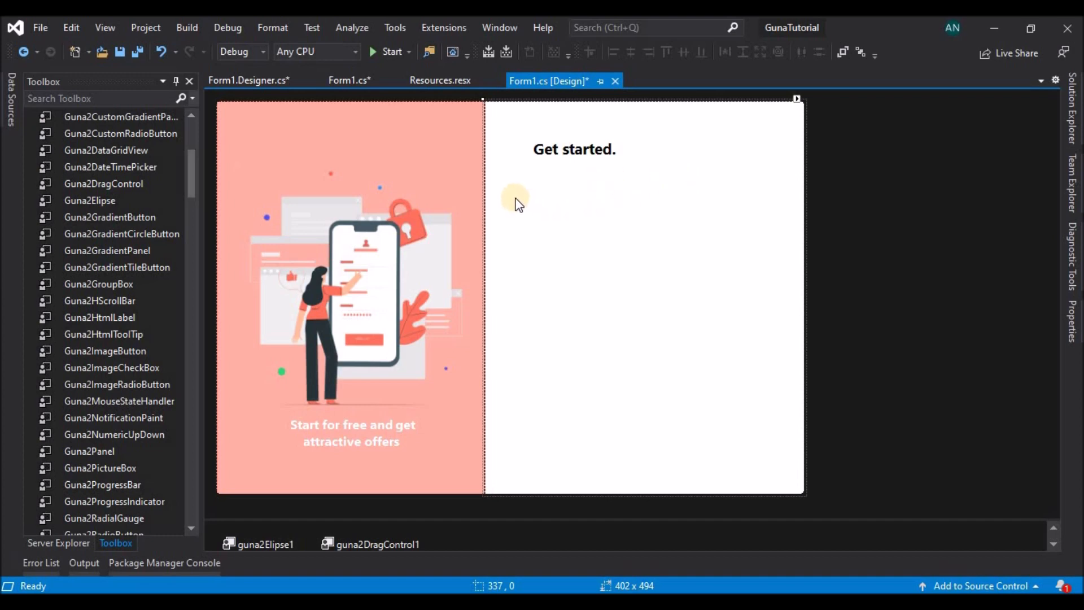
Duplicate the "Get started." label and place the copy directly below it at about 60, 78
left_click(564, 151)
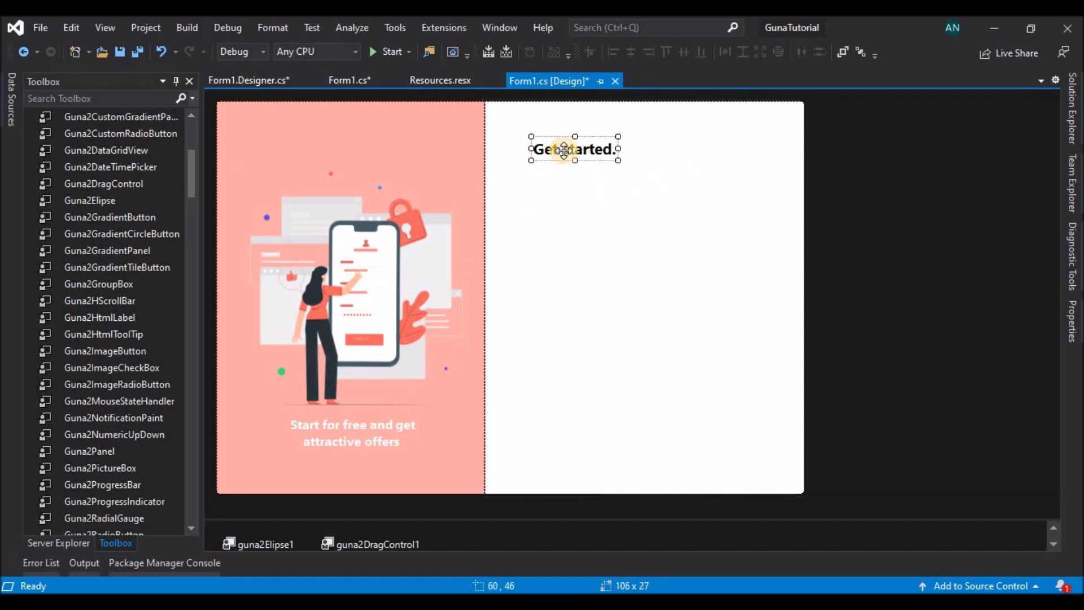
key("ctrl+v")
left_click_drag(638, 293, 564, 173)
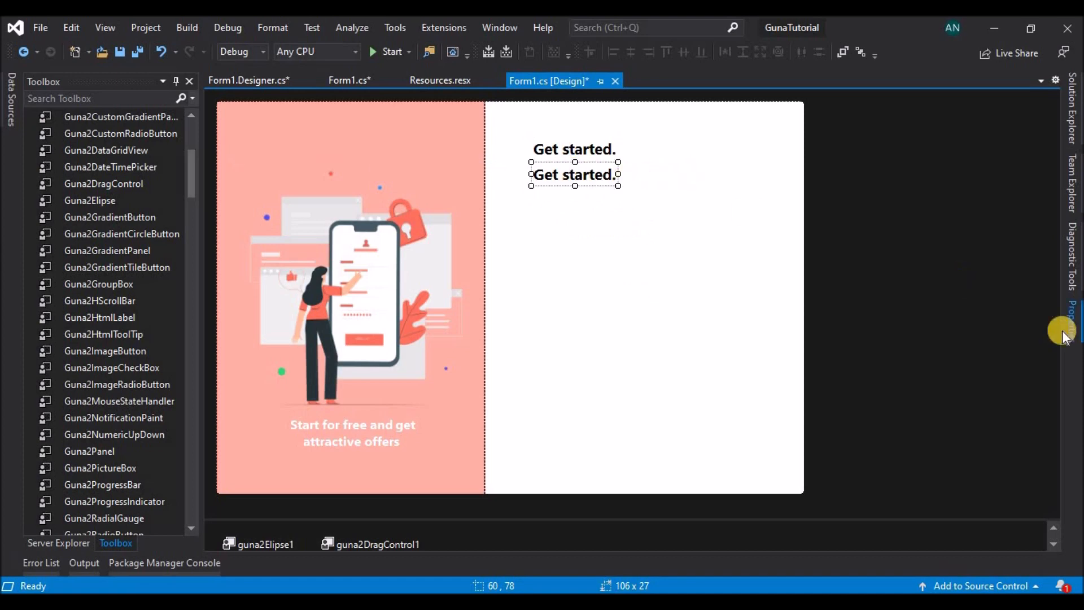